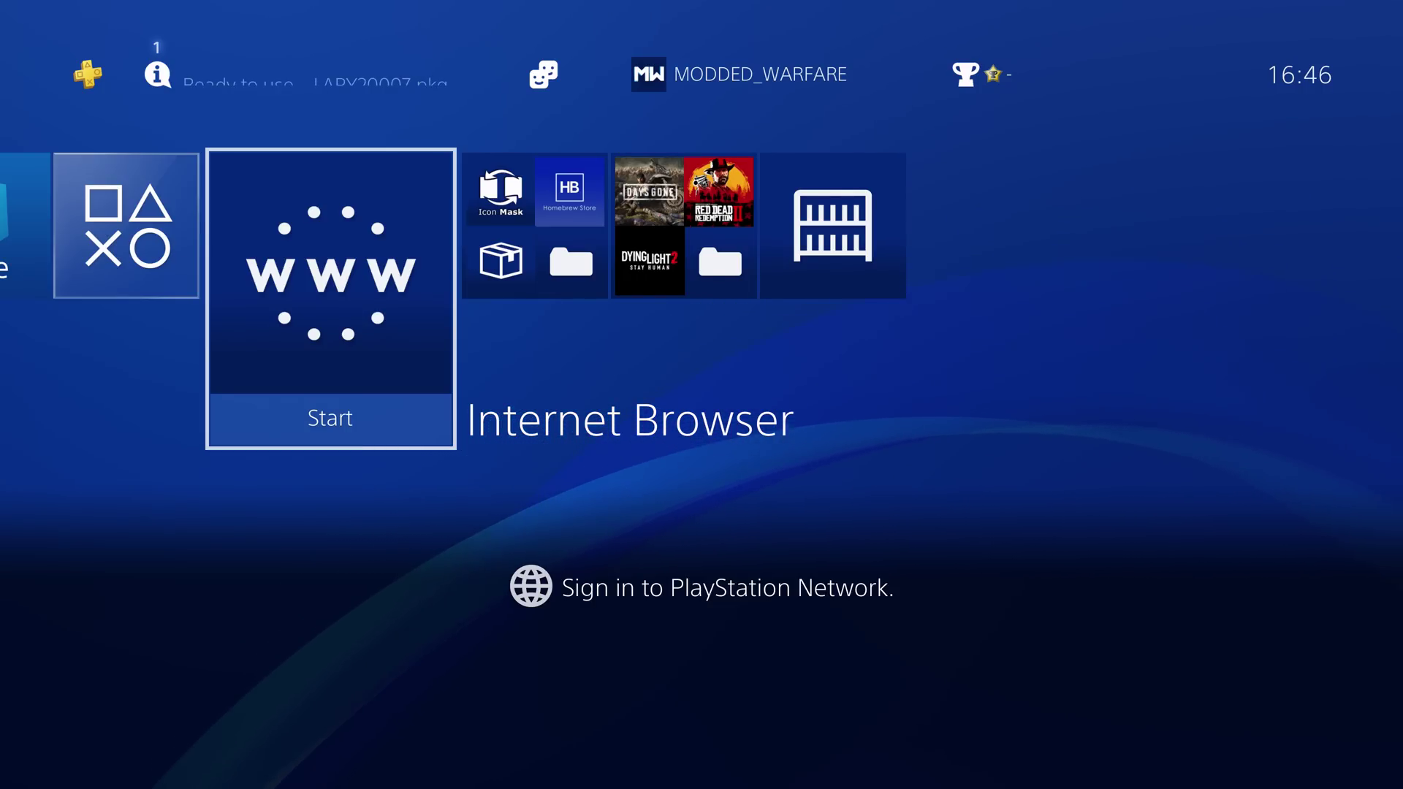
Look inside the Homebrew folder on the PS4 home row, then return to the Internet Browser
key("Right")
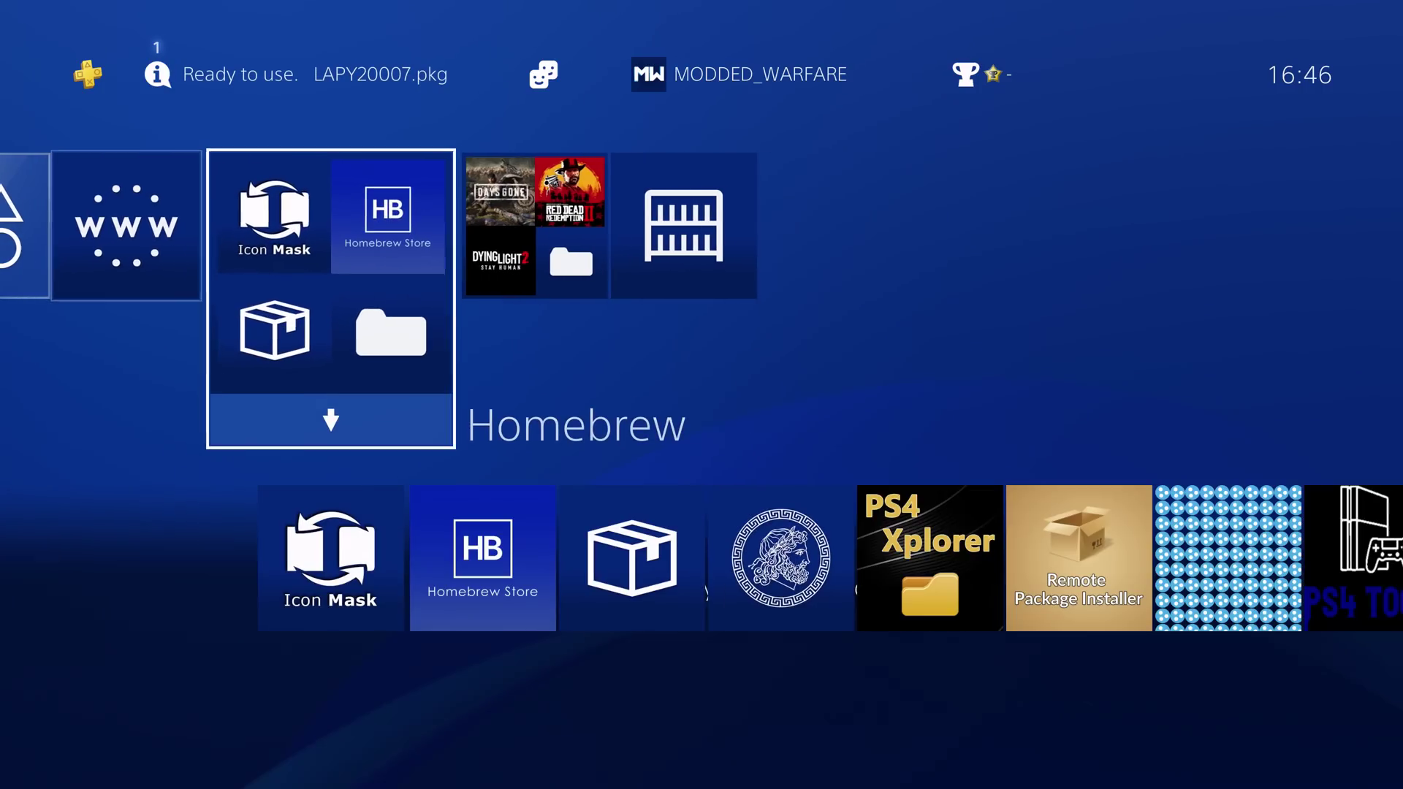
key("Return")
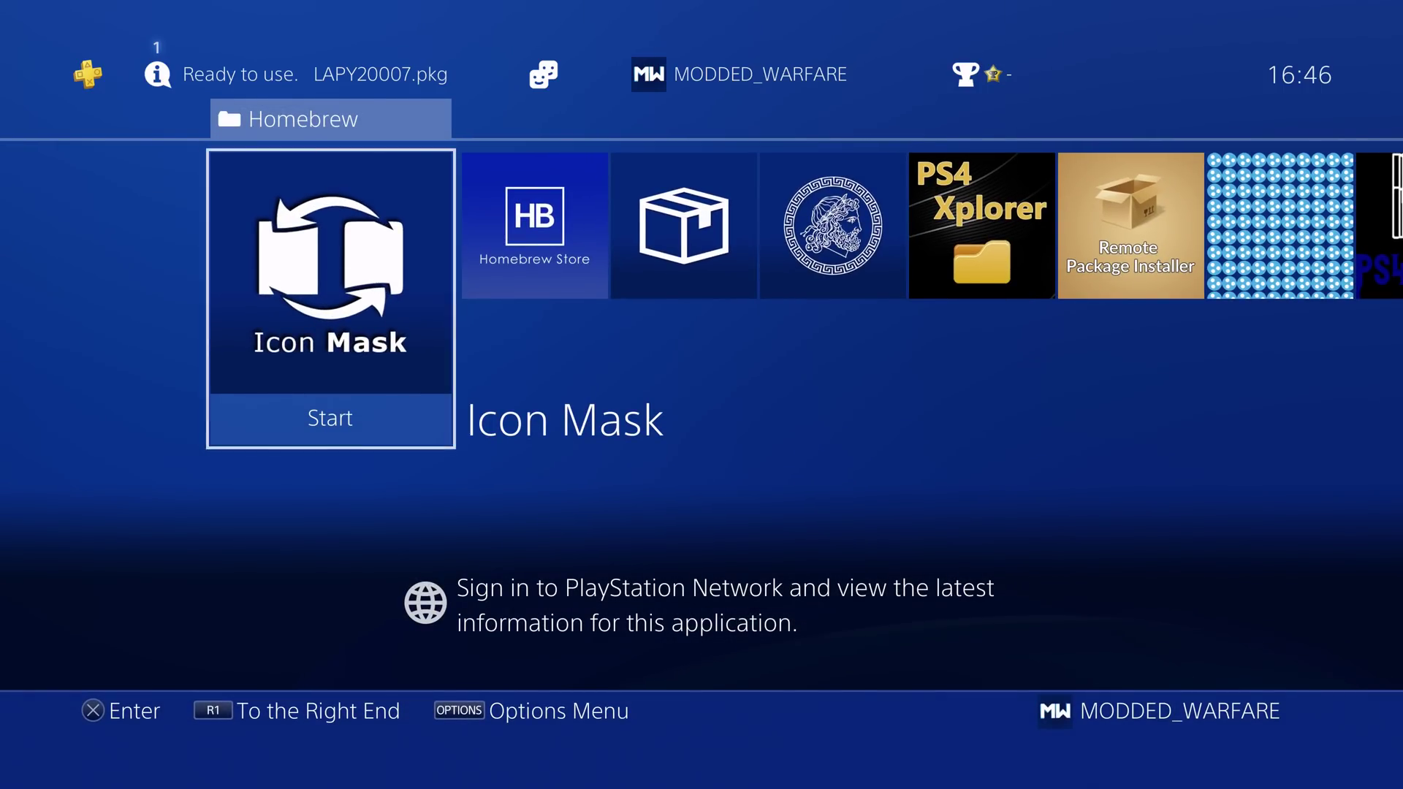
key("Escape")
key("Right")
key("Right")
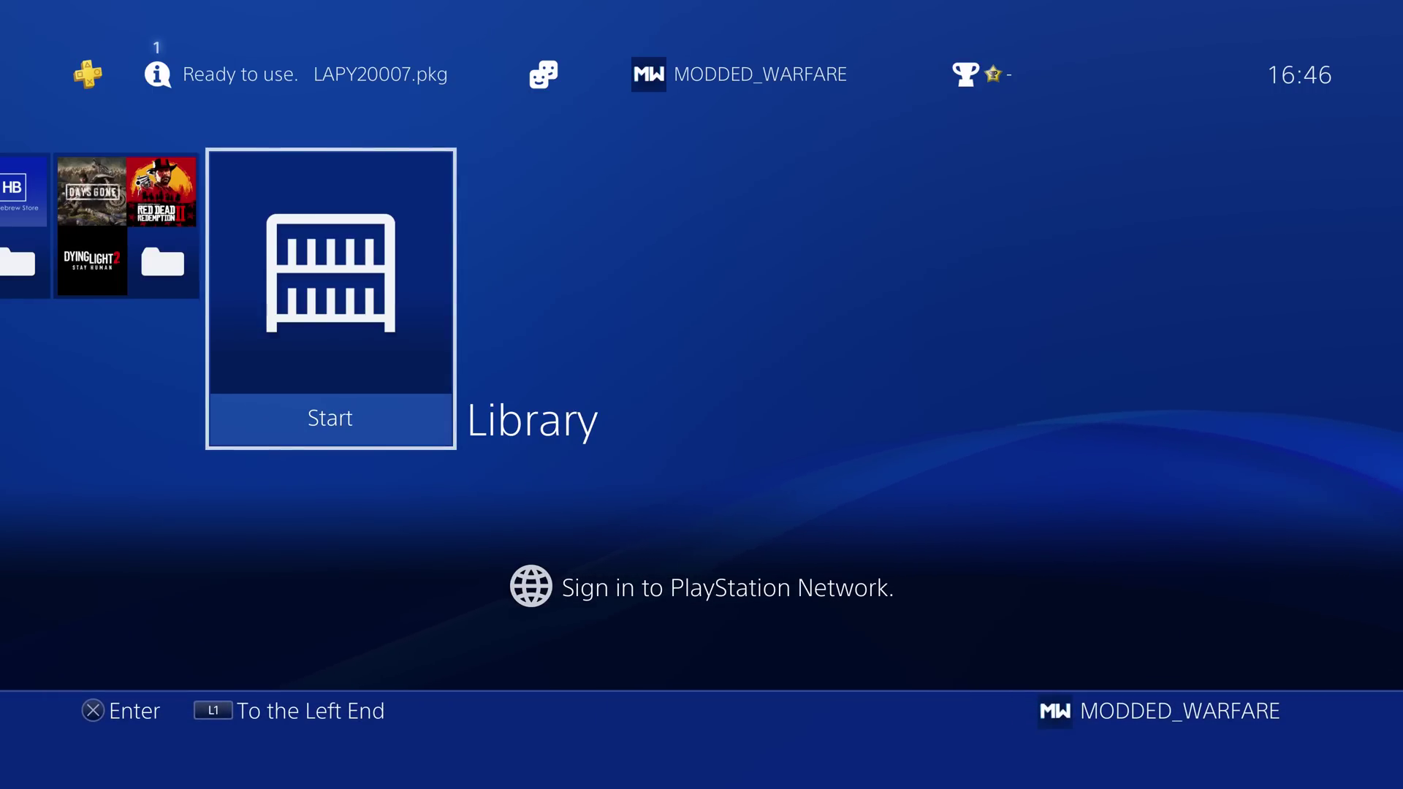
key("Left")
key("Left")
key("Left")
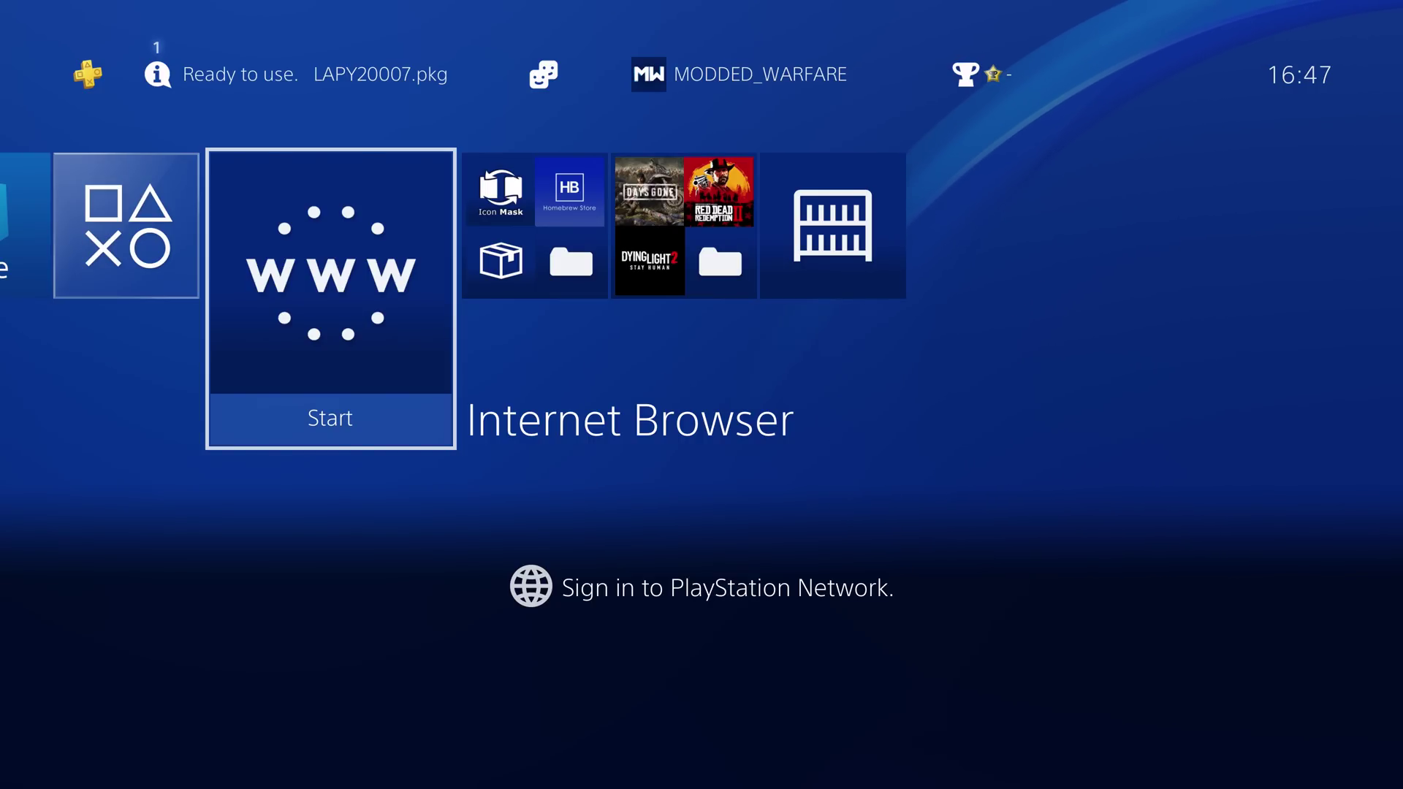
Reopen the Homebrew folder to show the Homebrew Store app, then leave it highlighted
key("Right")
key("Return")
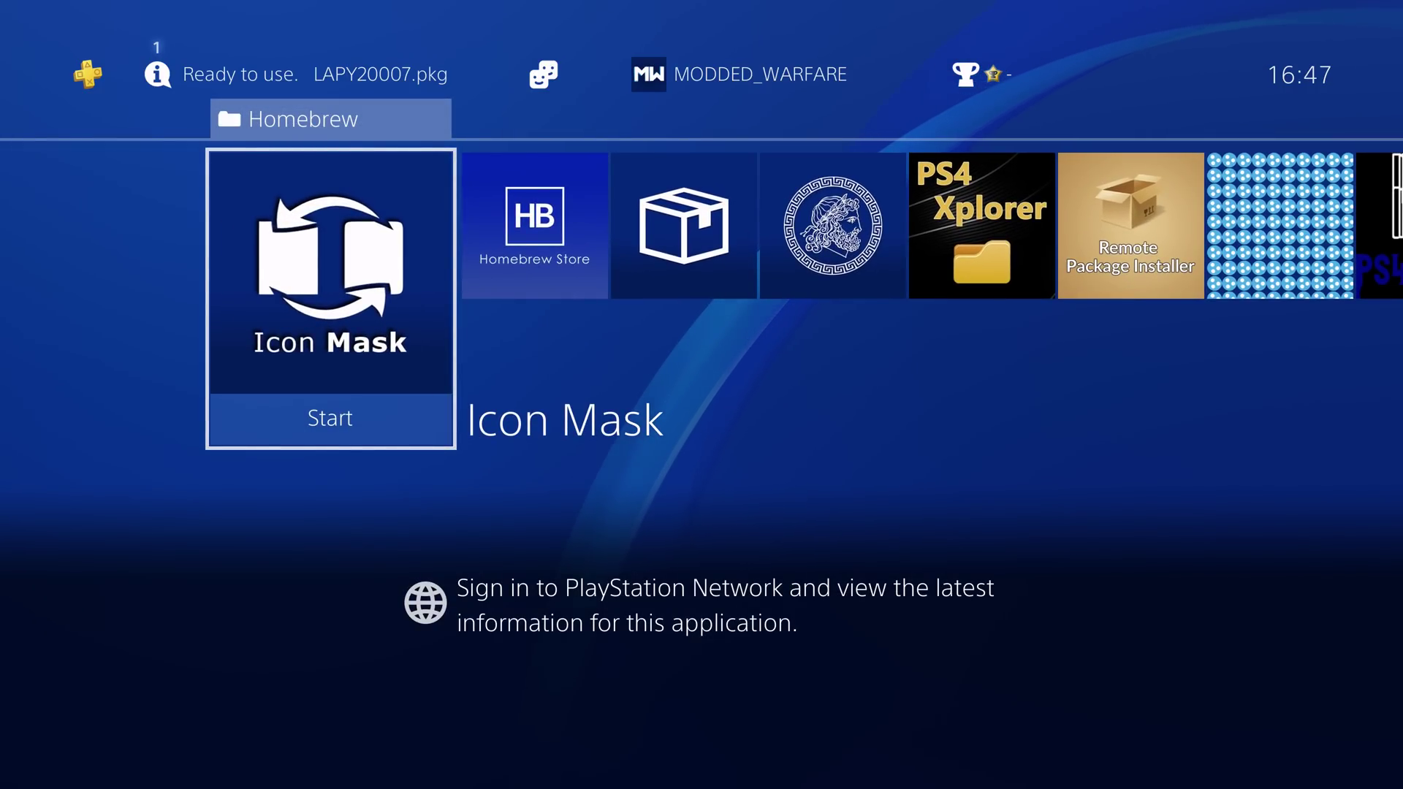
key("Right")
key("Escape")
key("Left")
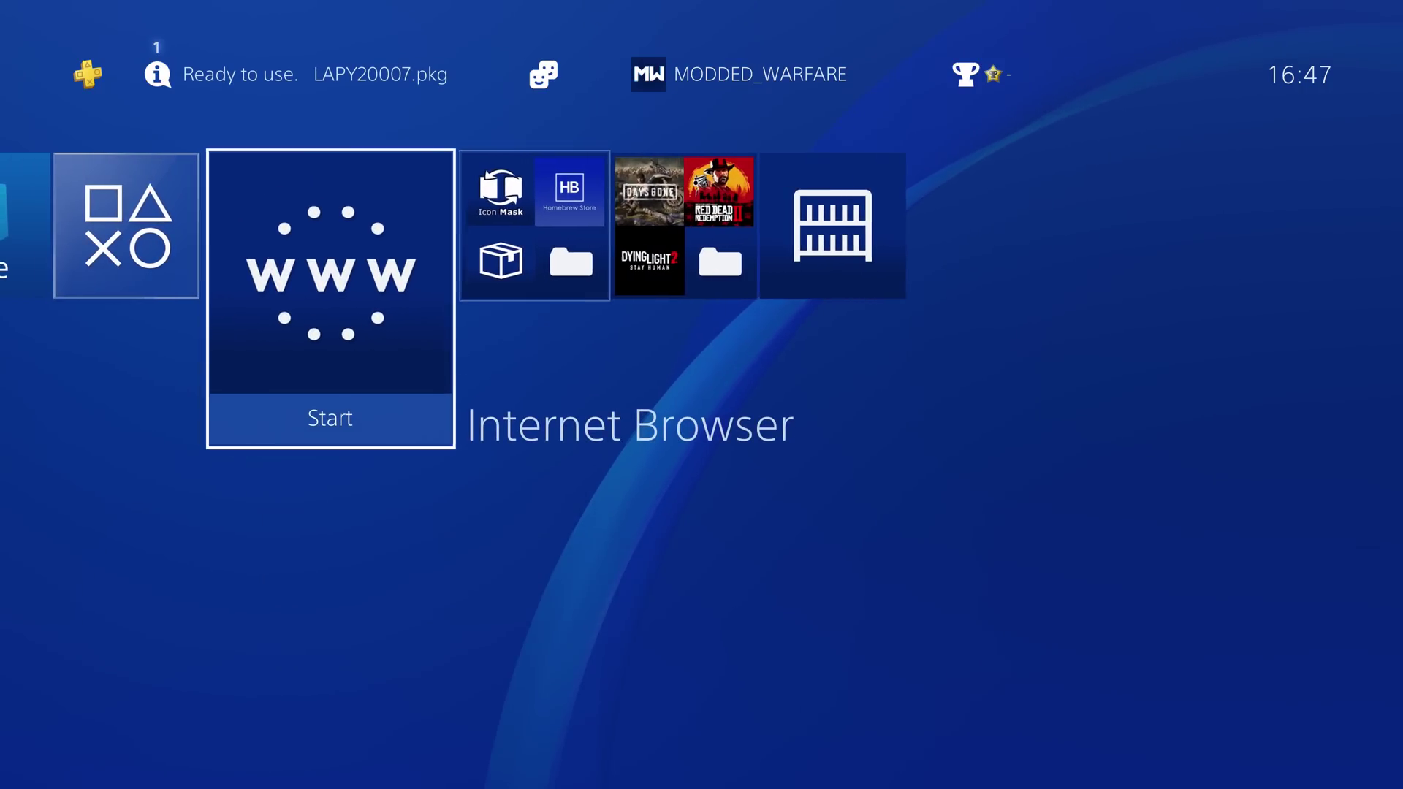
key("Right")
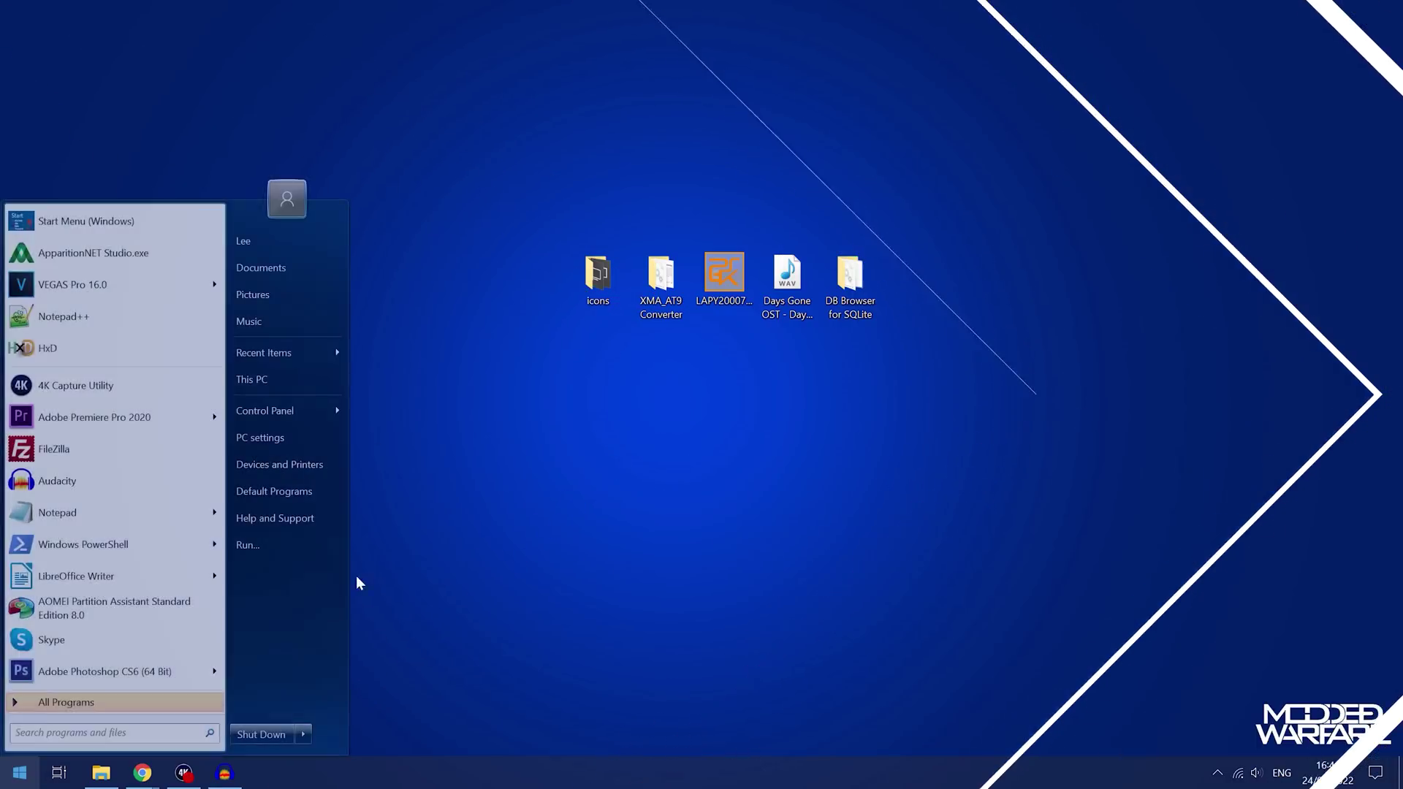
Open This PC and check in Properties that the USB (I:) drive uses exFAT
left_click(251, 379)
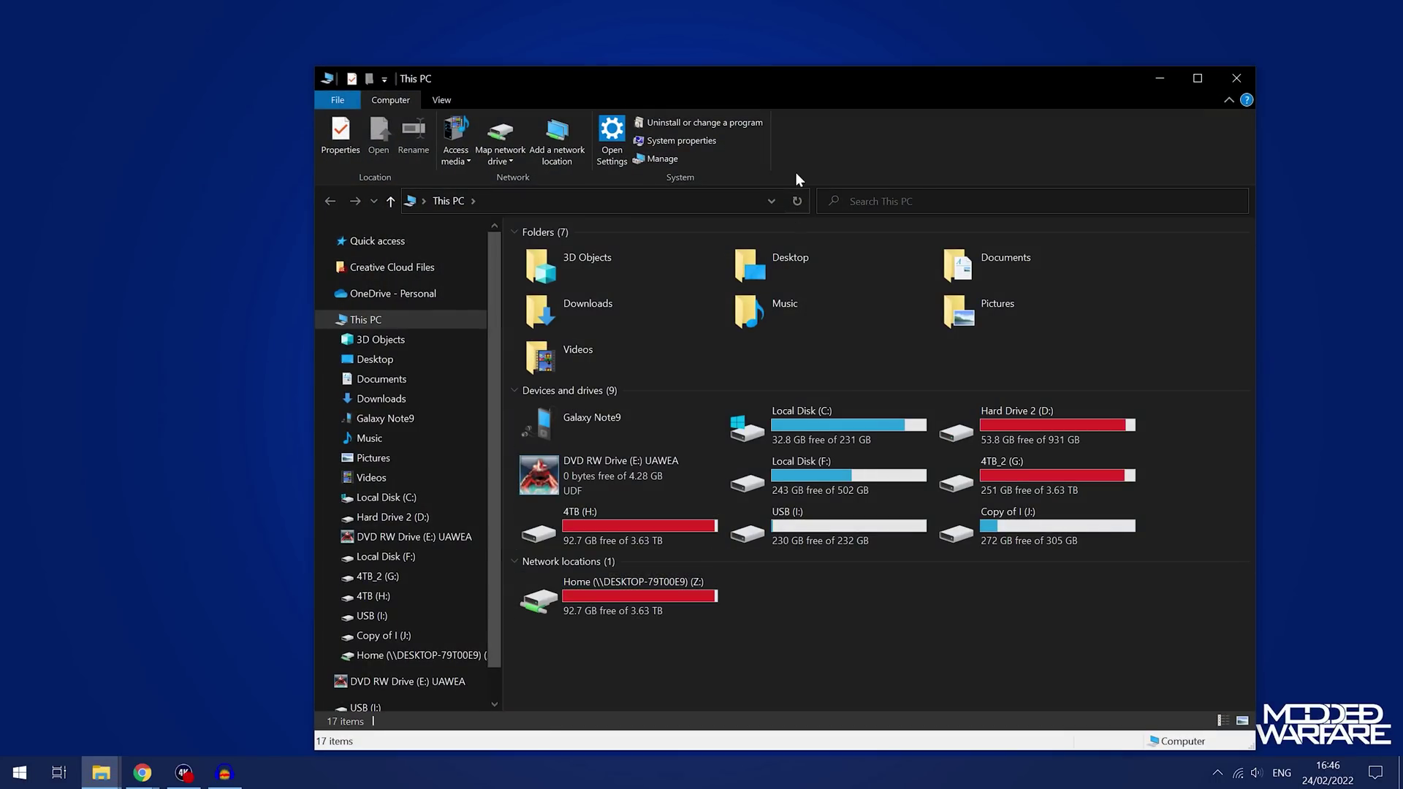
left_click_drag(831, 74, 741, 57)
right_click(716, 516)
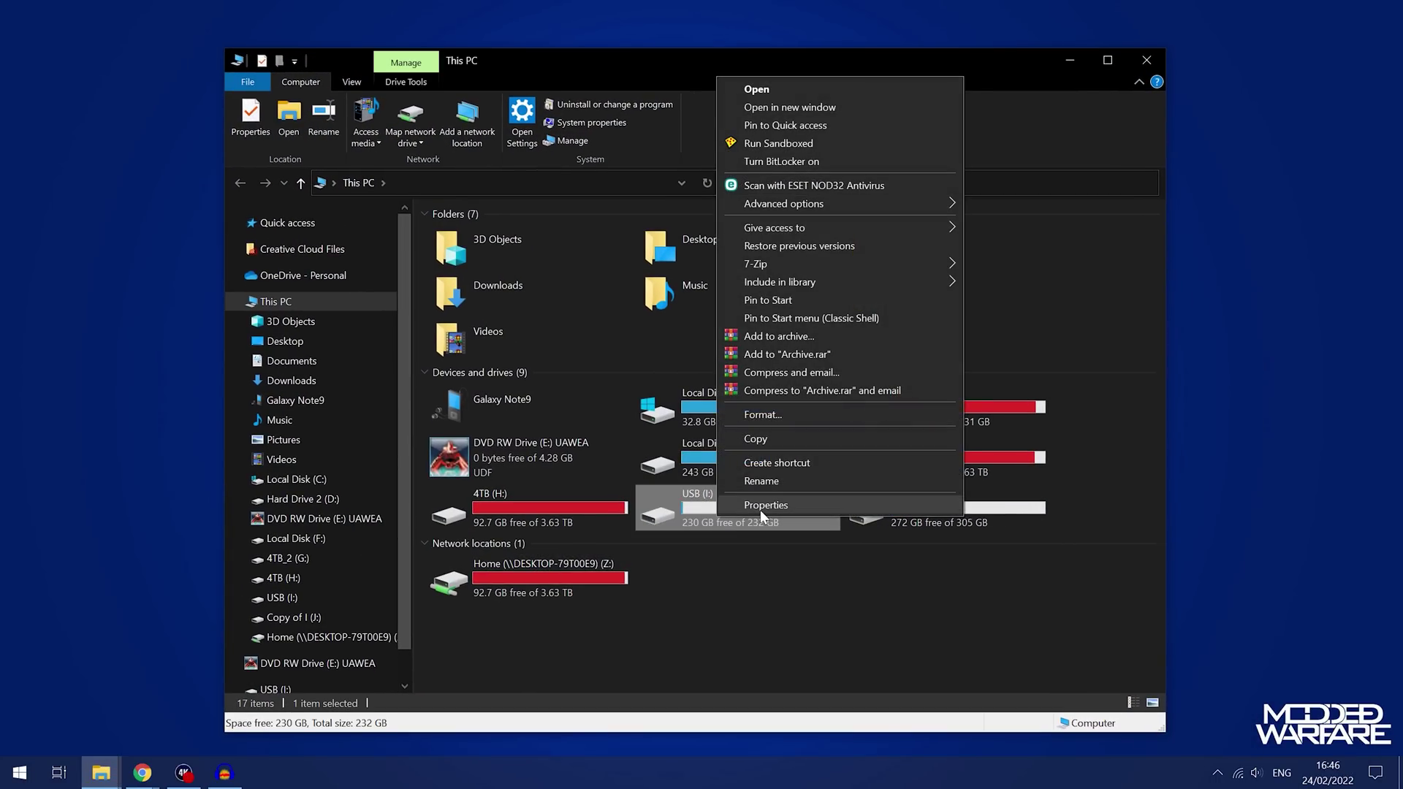
left_click(760, 510)
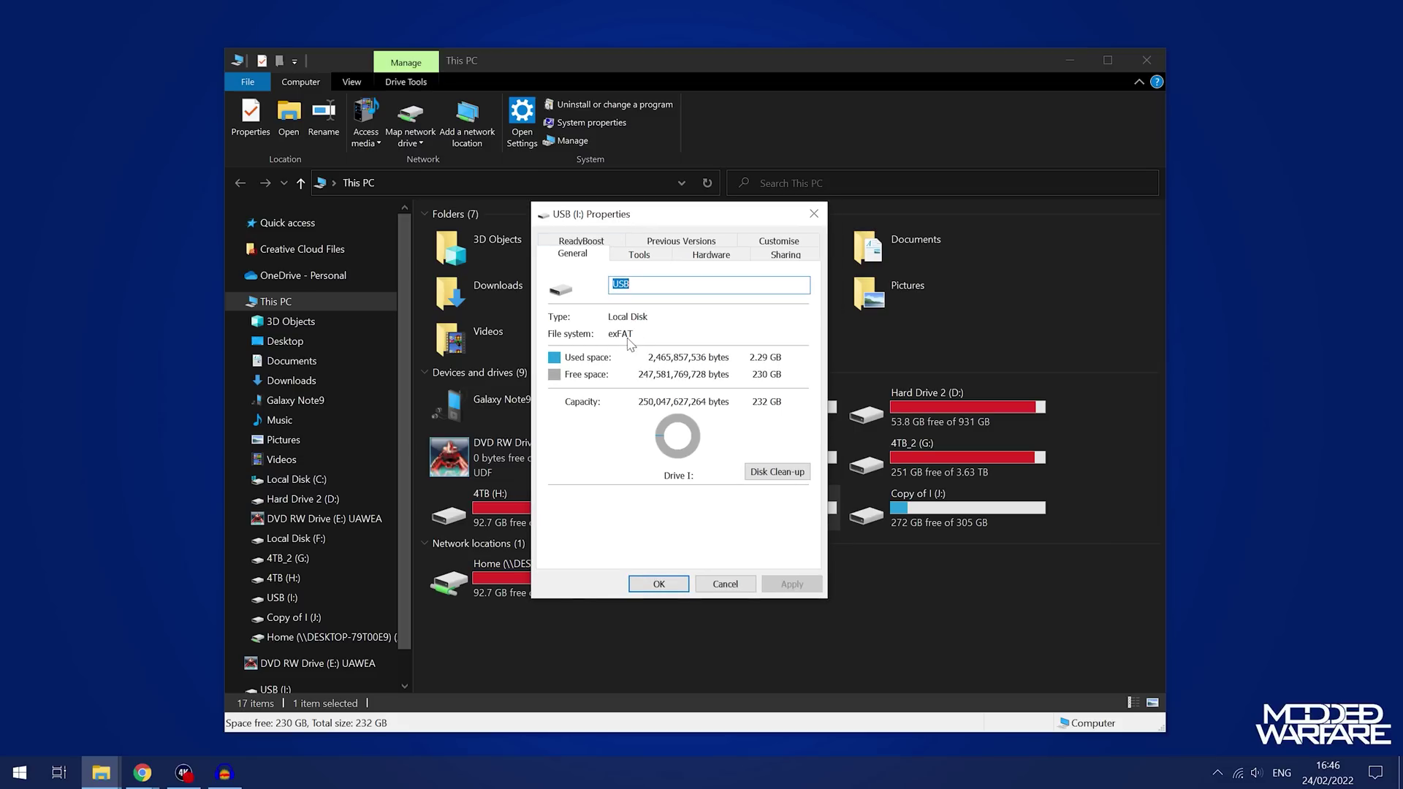
left_click(814, 215)
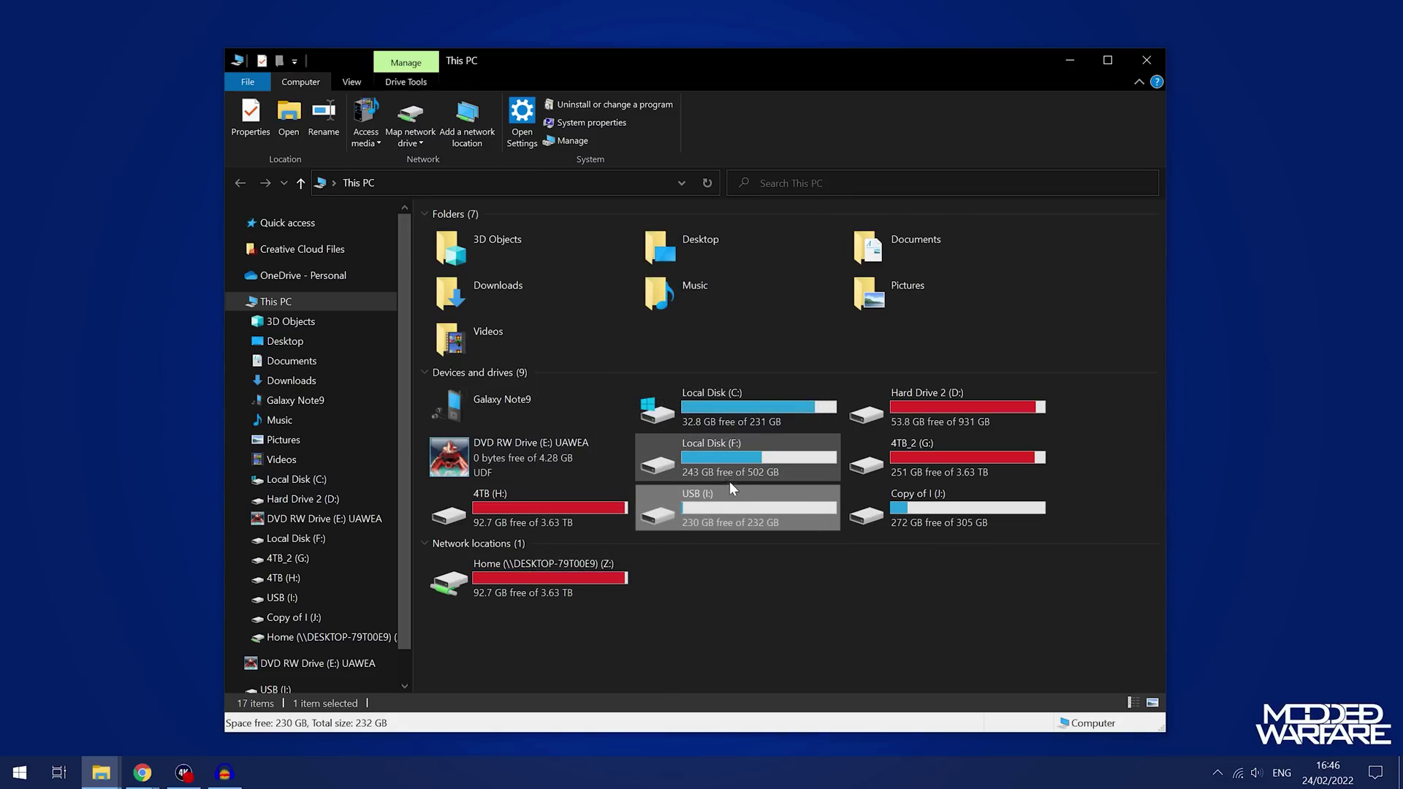
right_click(728, 503)
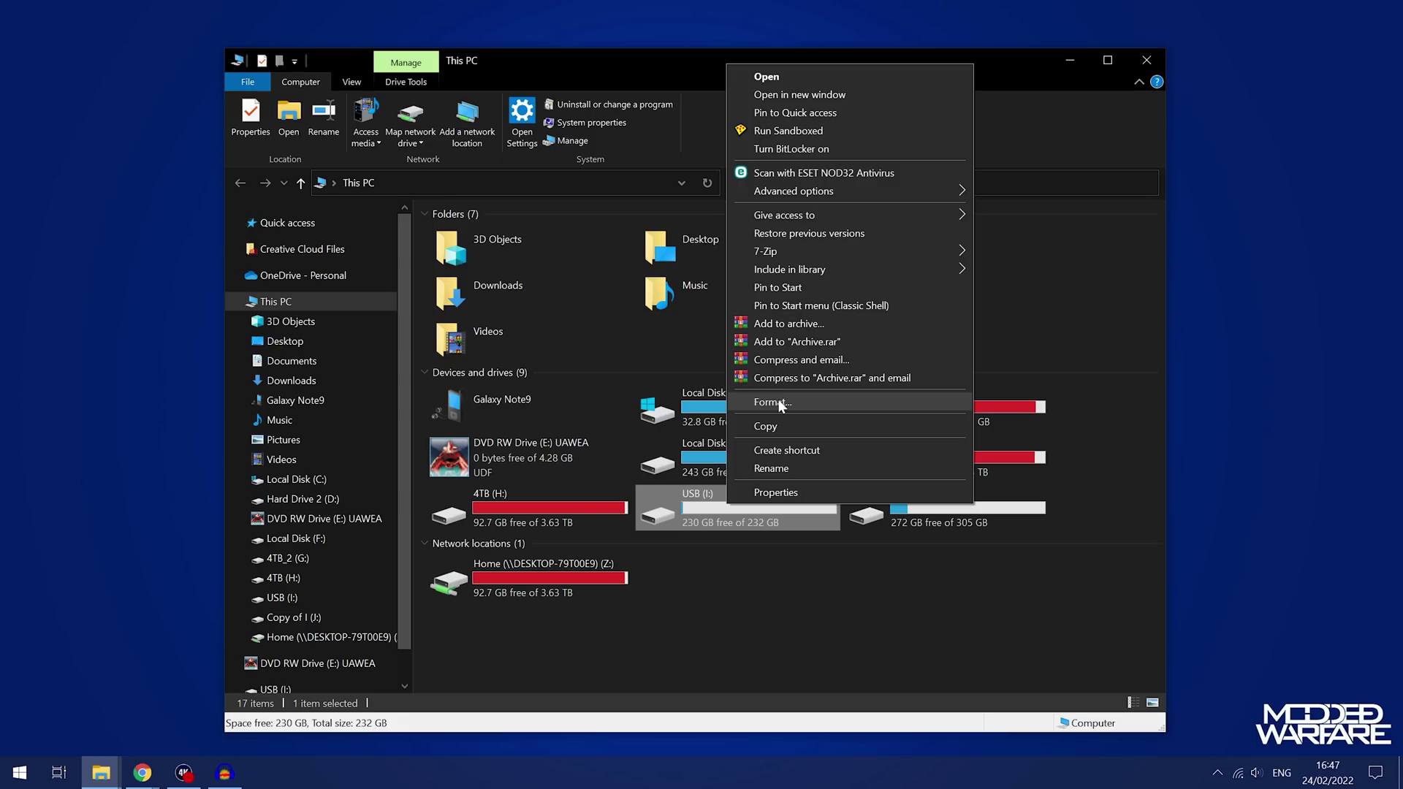
left_click(786, 564)
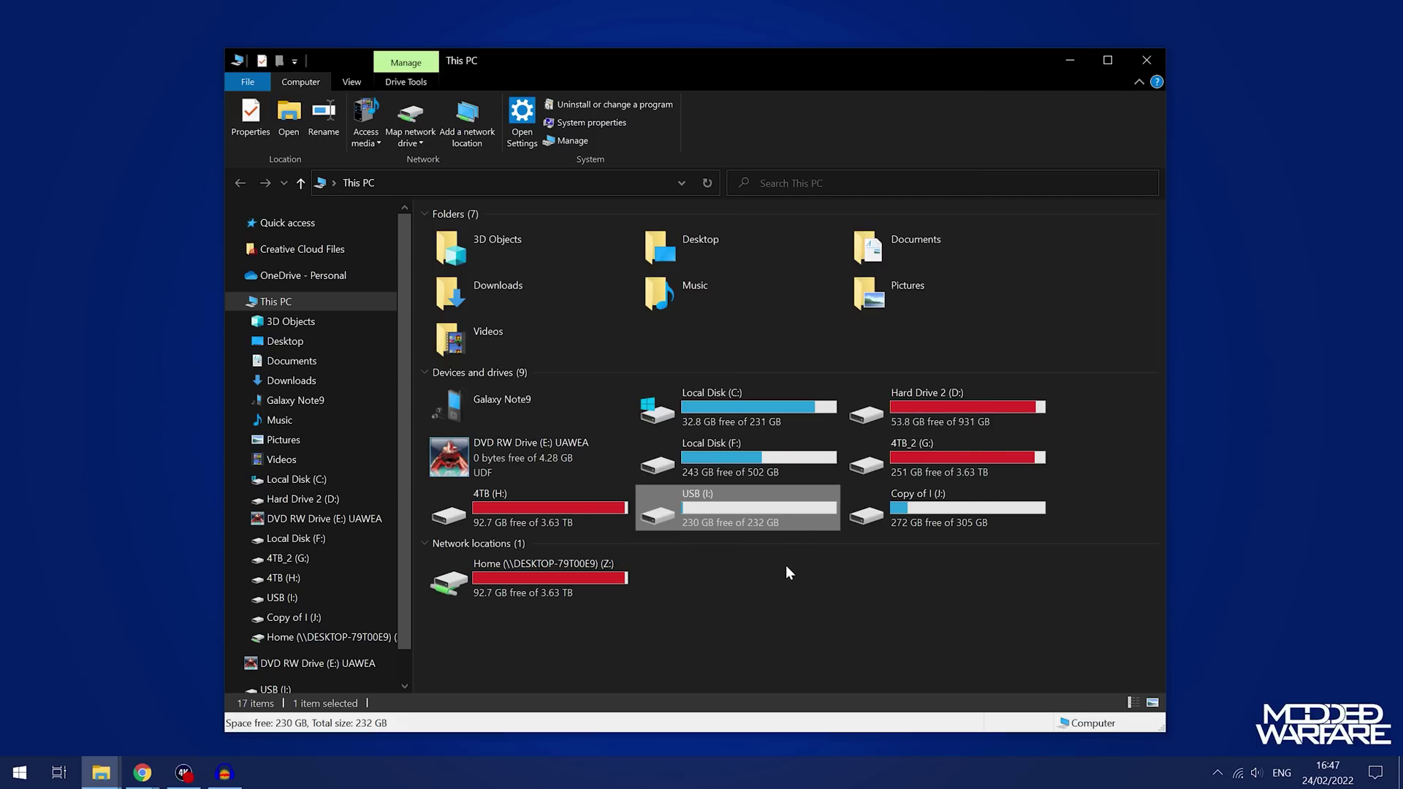
Open USB (I:) and copy LAPY20007.pkg from the desktop onto it
double_click(795, 503)
left_click_drag(882, 59, 883, 366)
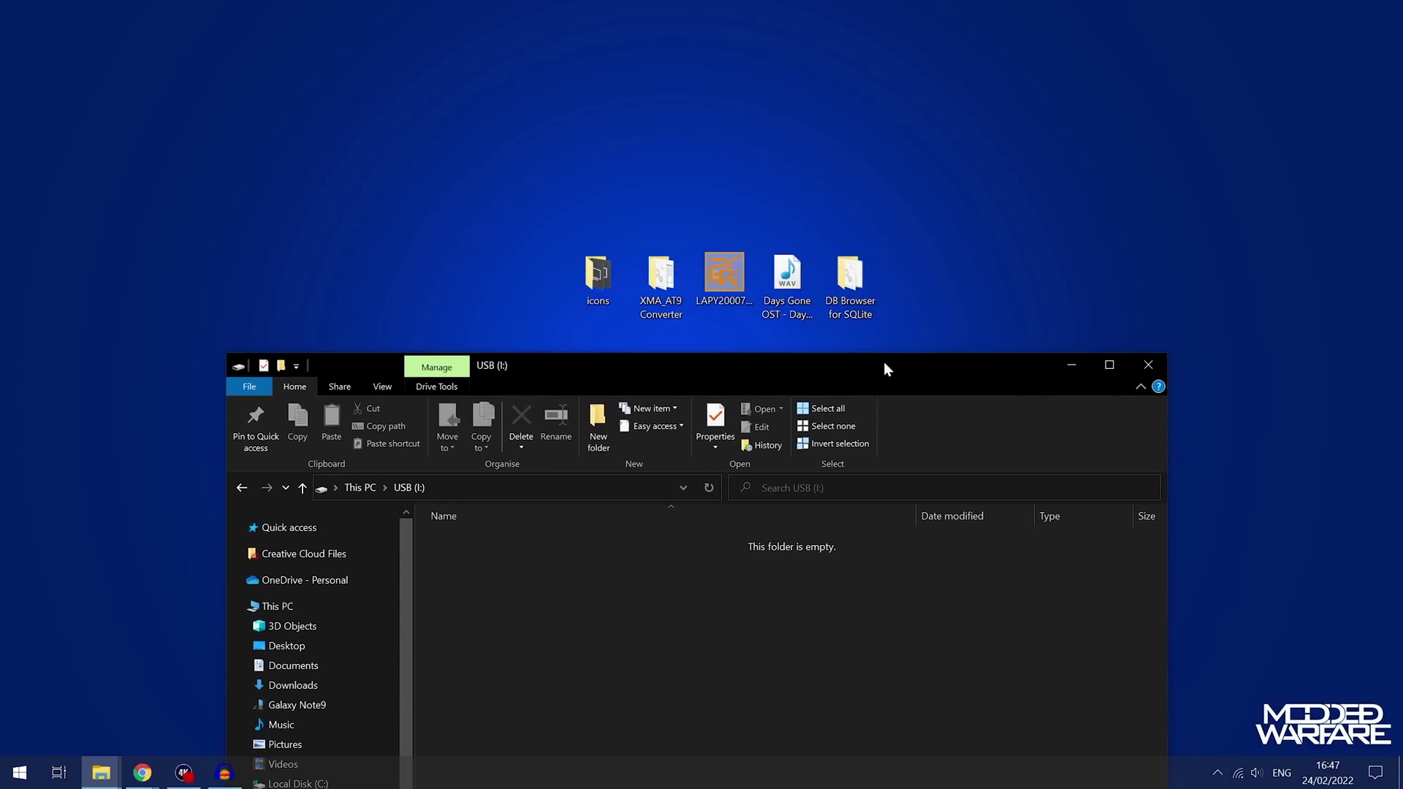
left_click_drag(748, 291, 682, 608)
left_click_drag(787, 368, 783, 131)
Minimize the USB window and safely eject the USB (I:) drive from the system tray
left_click(1074, 127)
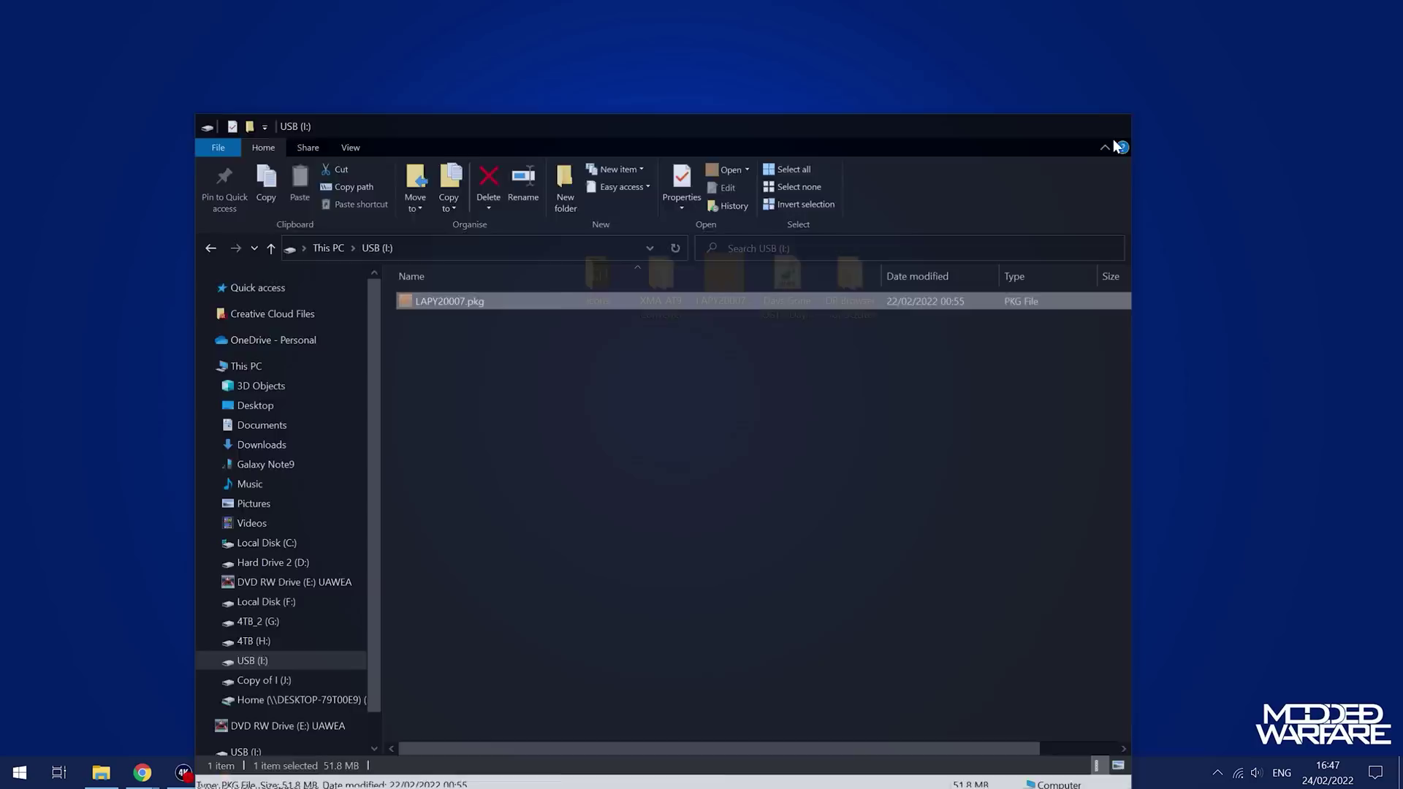
left_click(1219, 773)
left_click(1172, 681)
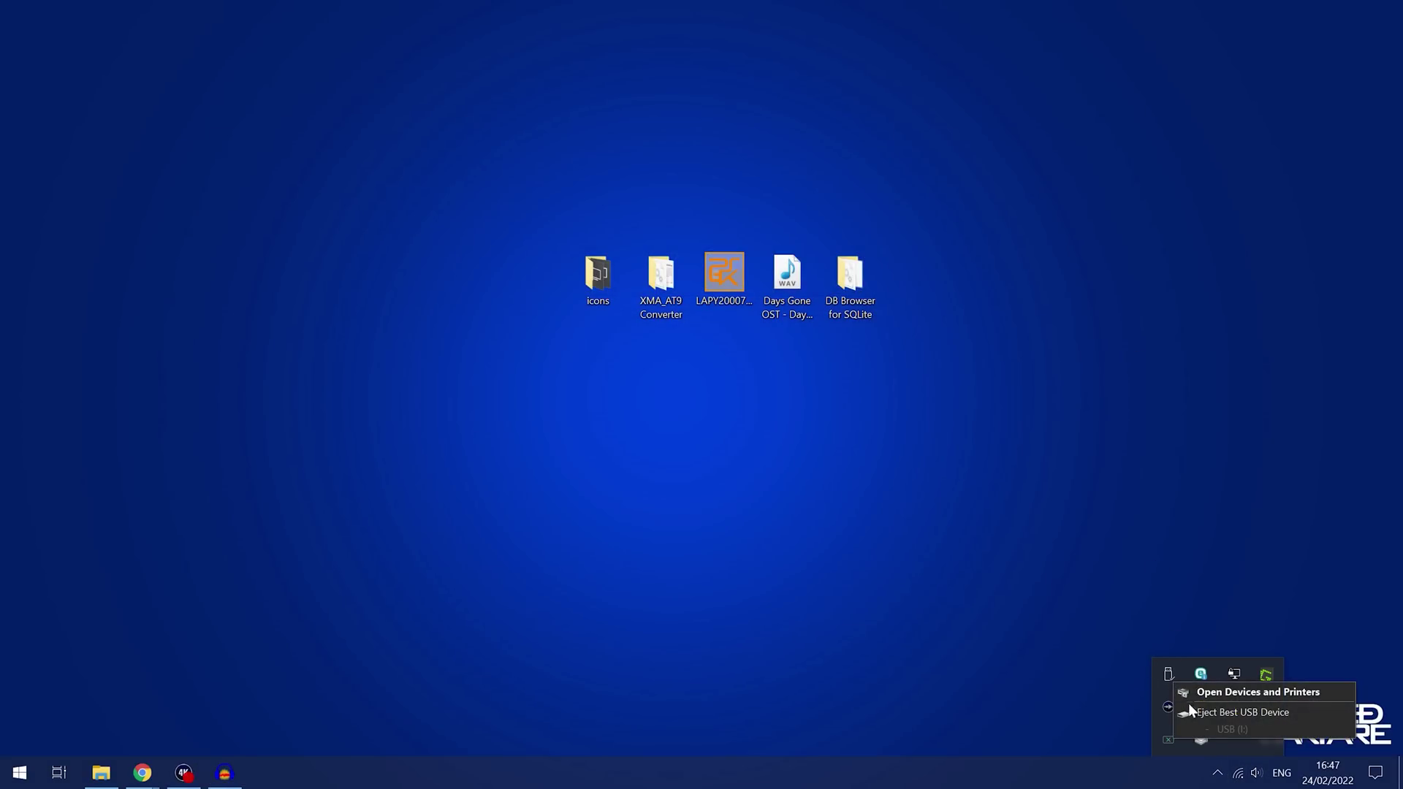
left_click(1206, 713)
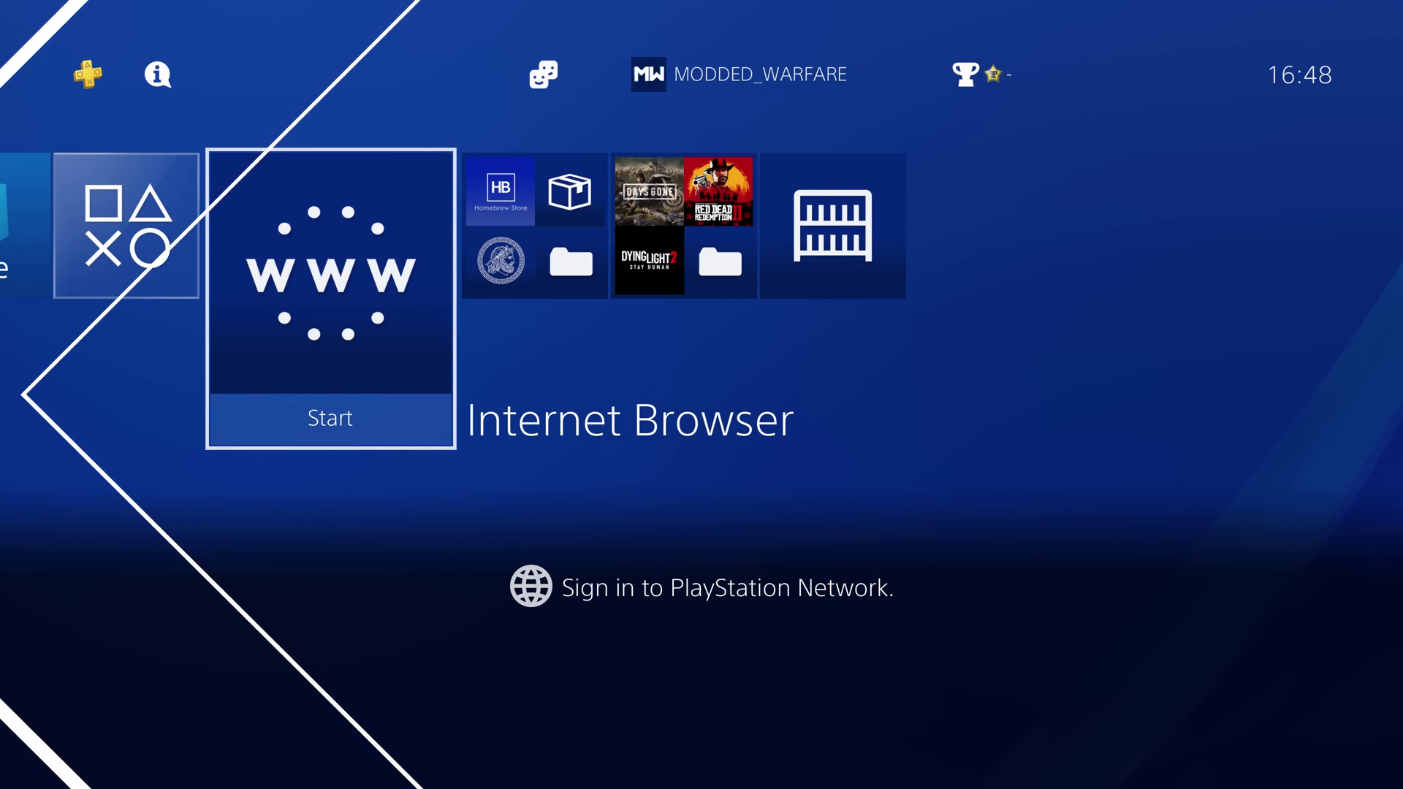
Launch the PS4 Internet Browser and close its Options menu
key("Return")
key("F10")
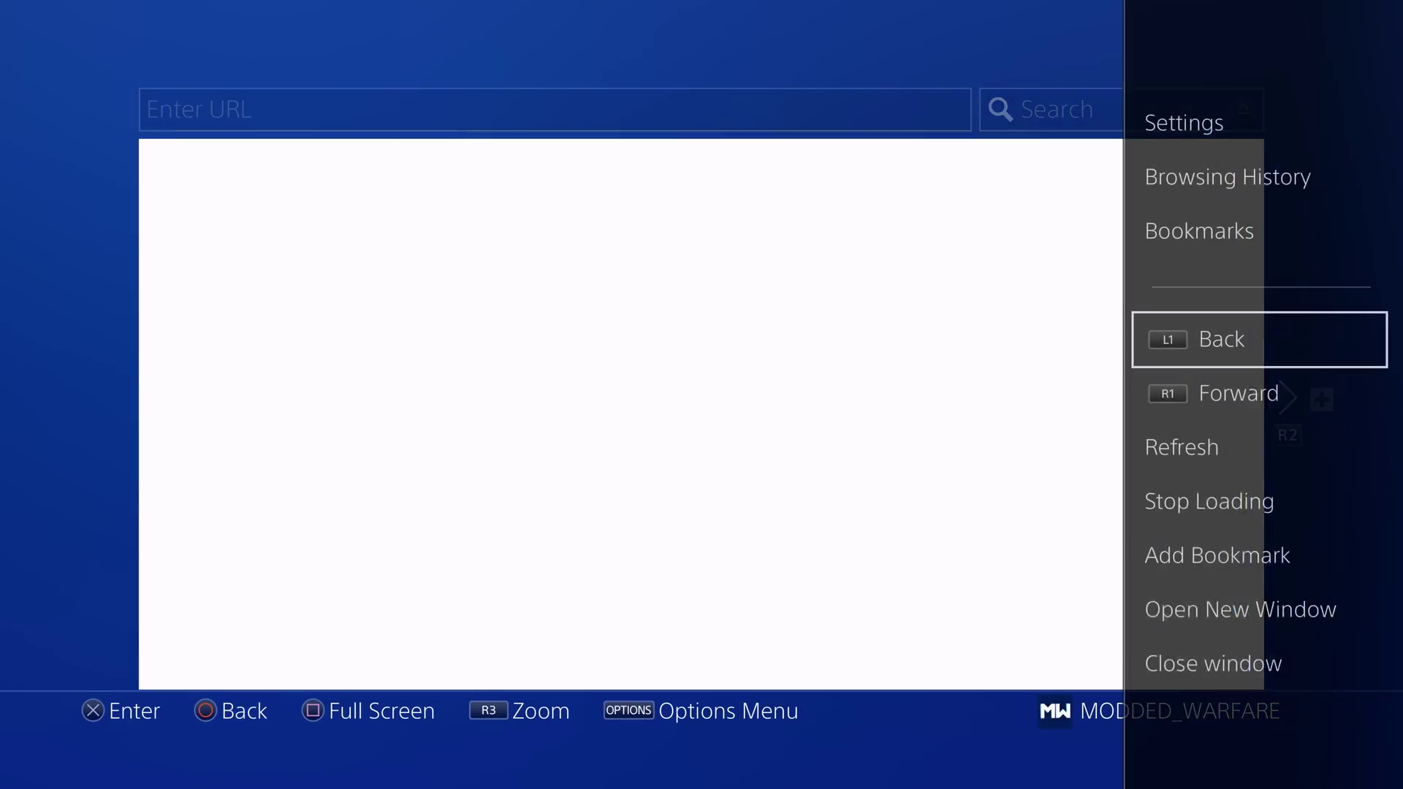
key("Down")
key("Down")
key("Down")
key("Down")
key("Down")
key("Down")
key("Escape")
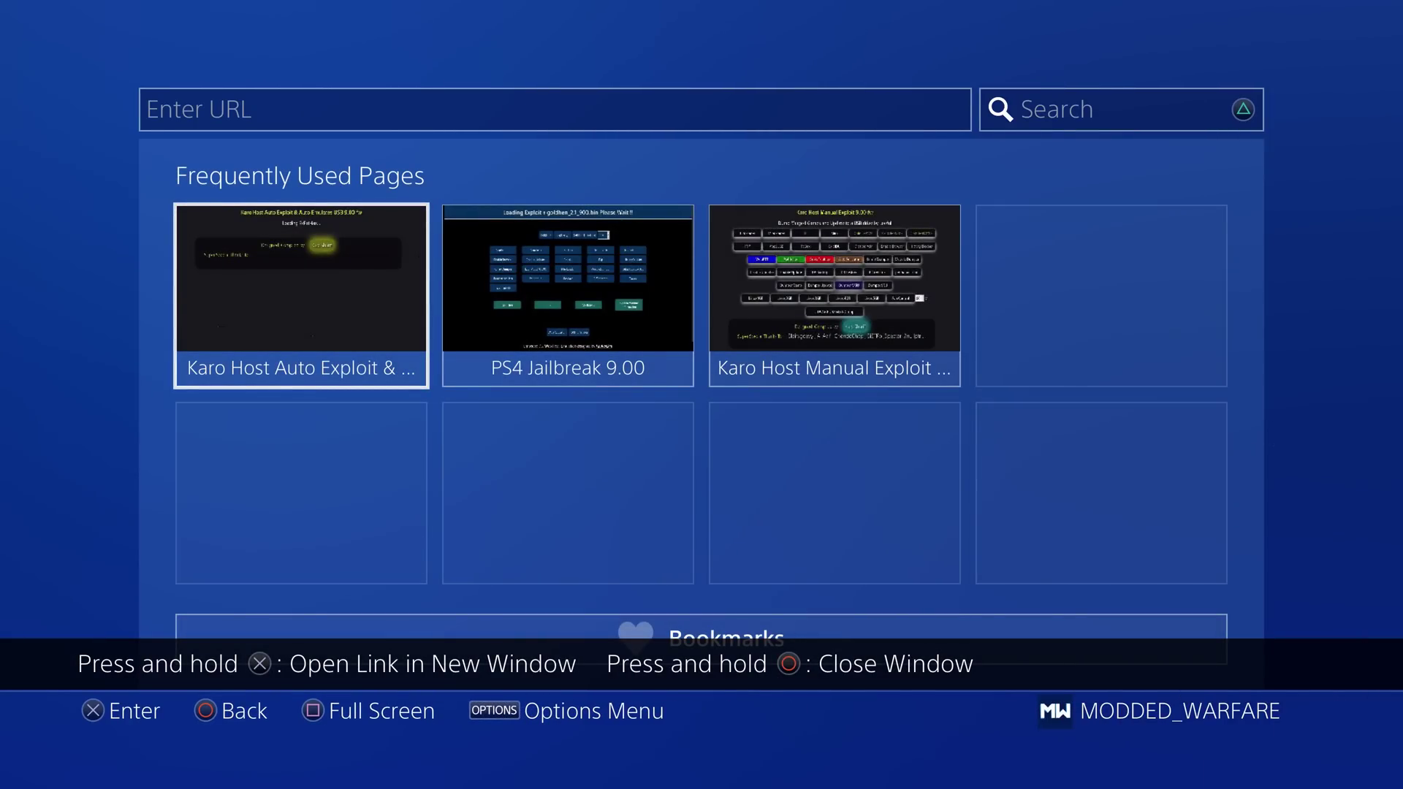
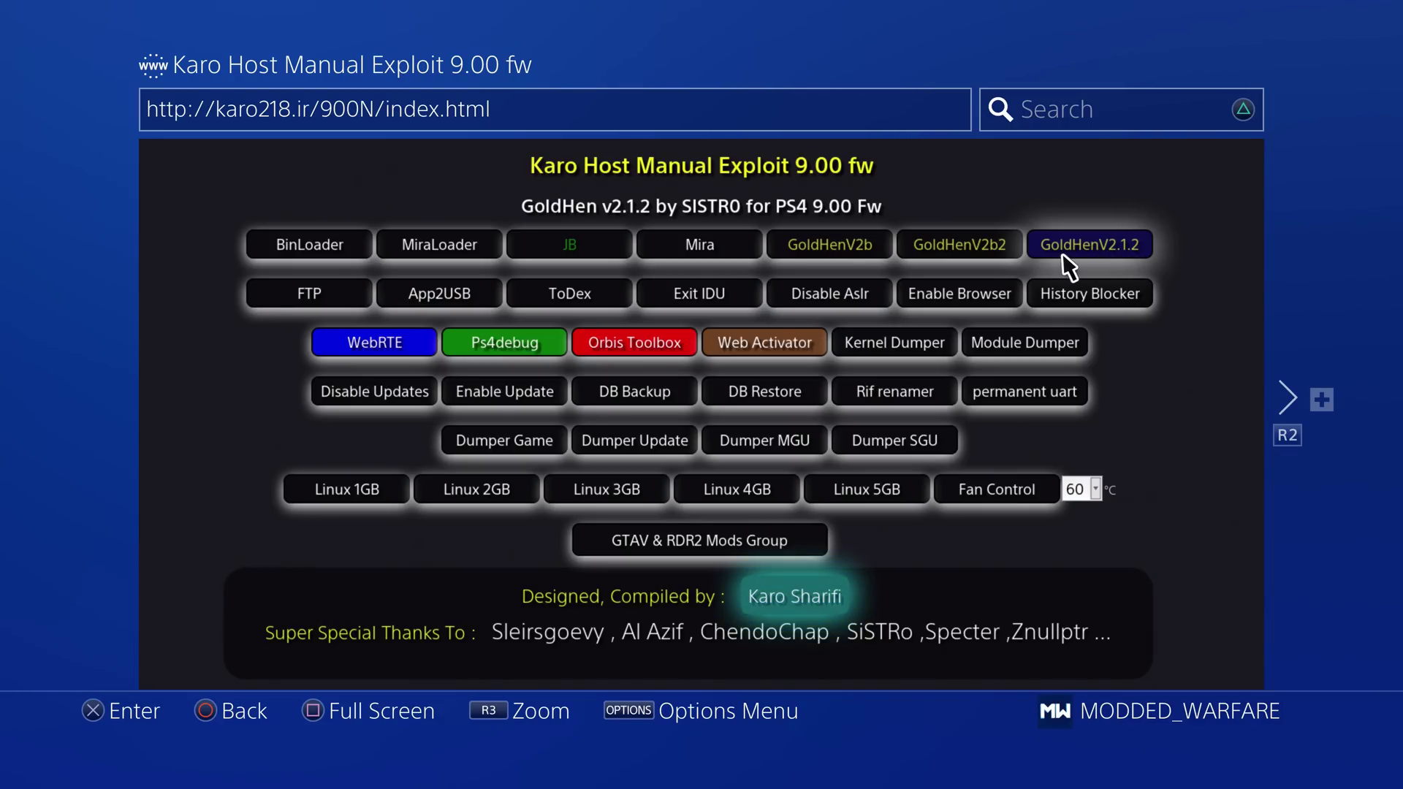
Install LAPY20007.pkg through Settings > Debug Settings > Game > Package Installer
key("super")
key("Up")
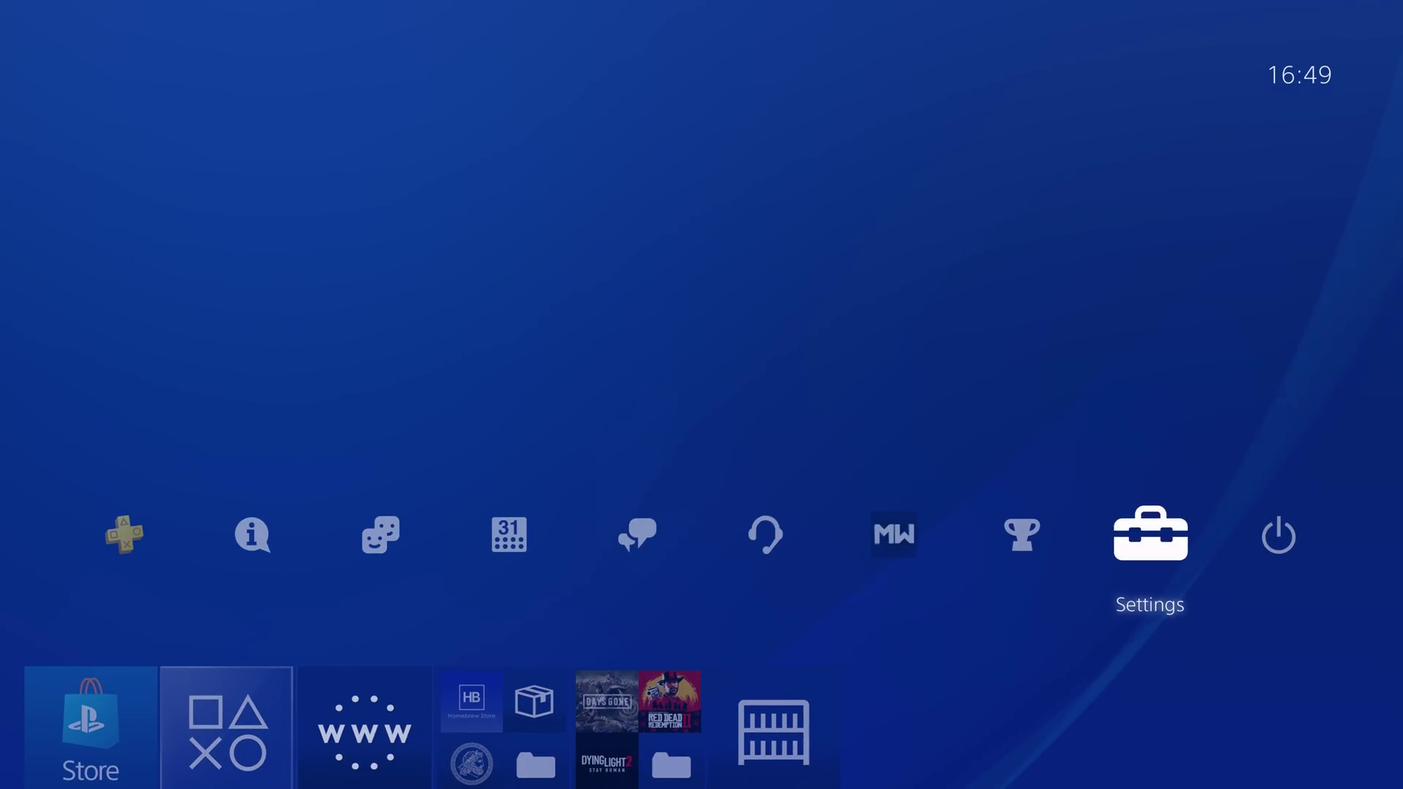
key("Return")
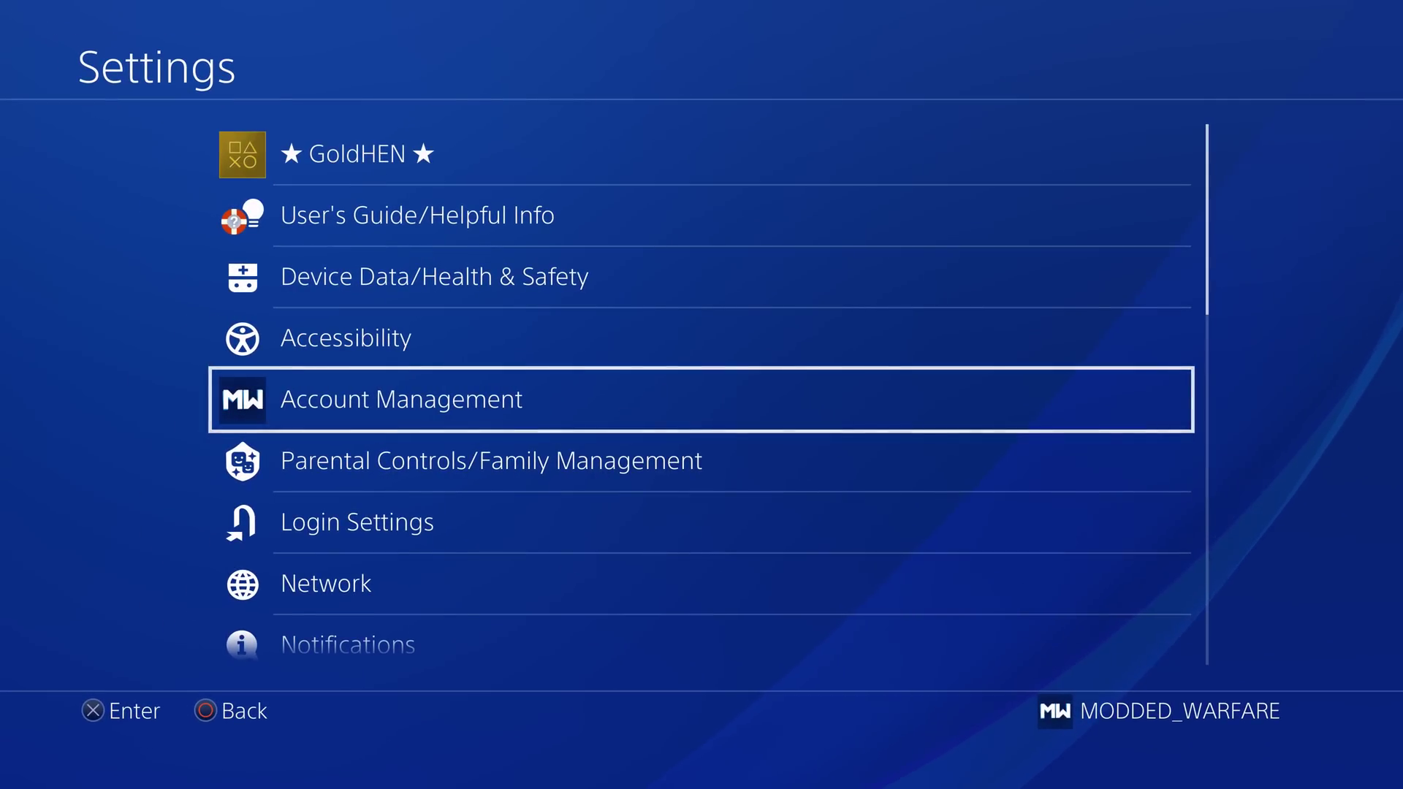
key("Down")
key("Down")
key("Down")
key("Down")
key("Down")
key("Down")
key("Down")
key("Down")
key("Down")
key("Down")
key("Down")
key("Down")
key("Down")
key("Down")
key("Down")
key("Down")
key("Down")
key("Down")
key("Down")
key("Down")
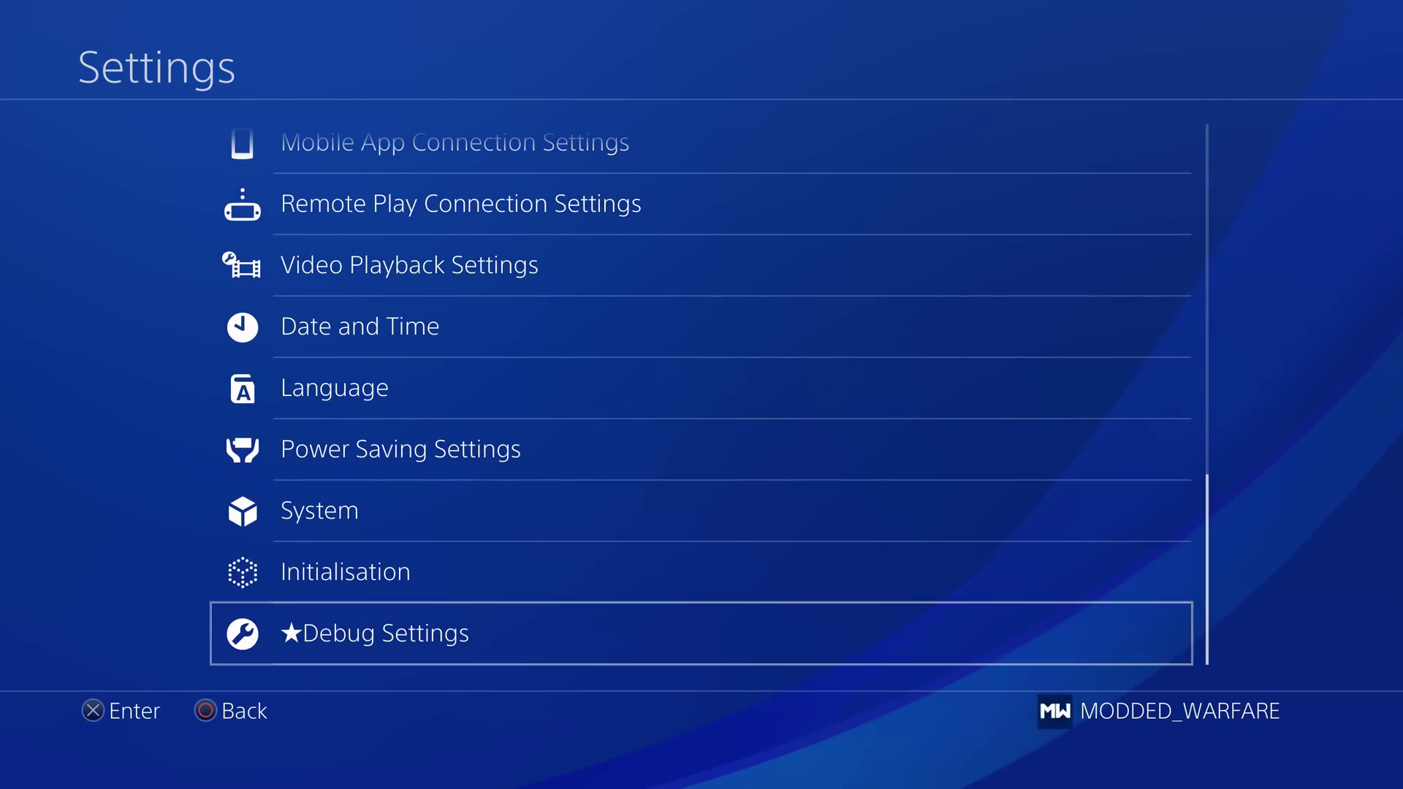
key("Return")
key("Return")
key("Down")
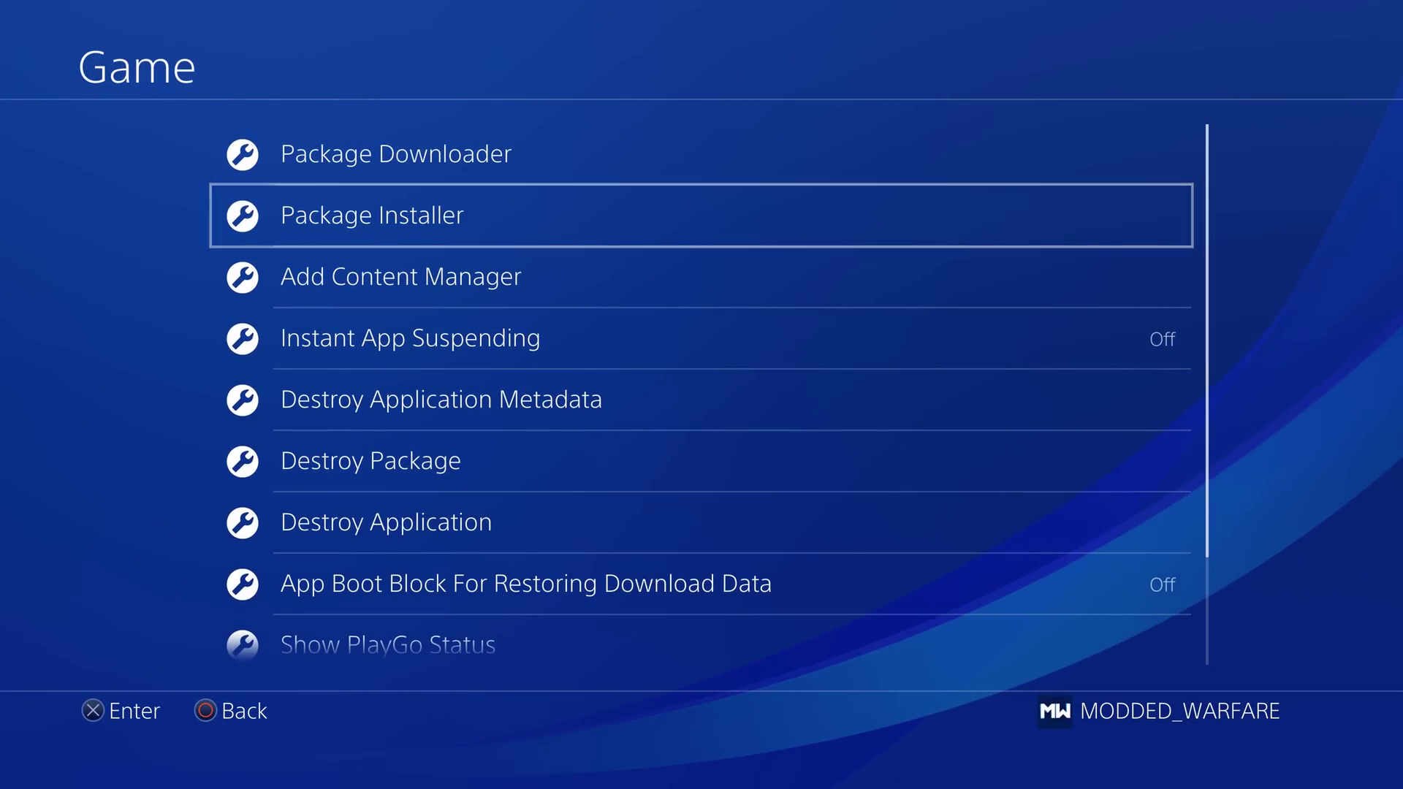
key("Return")
key("Return")
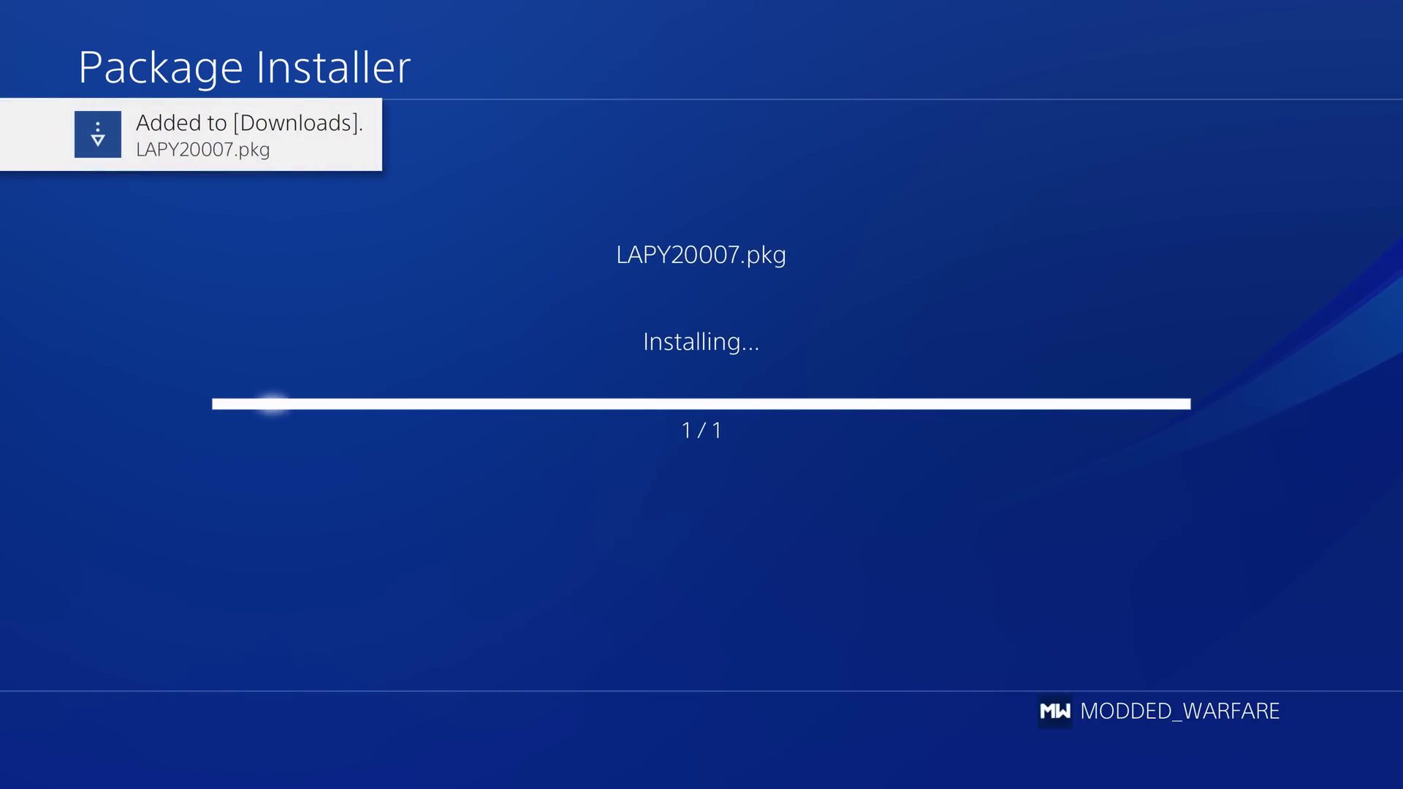
Return to the home screen and highlight the Icon Mask tile
key("Escape")
key("Escape")
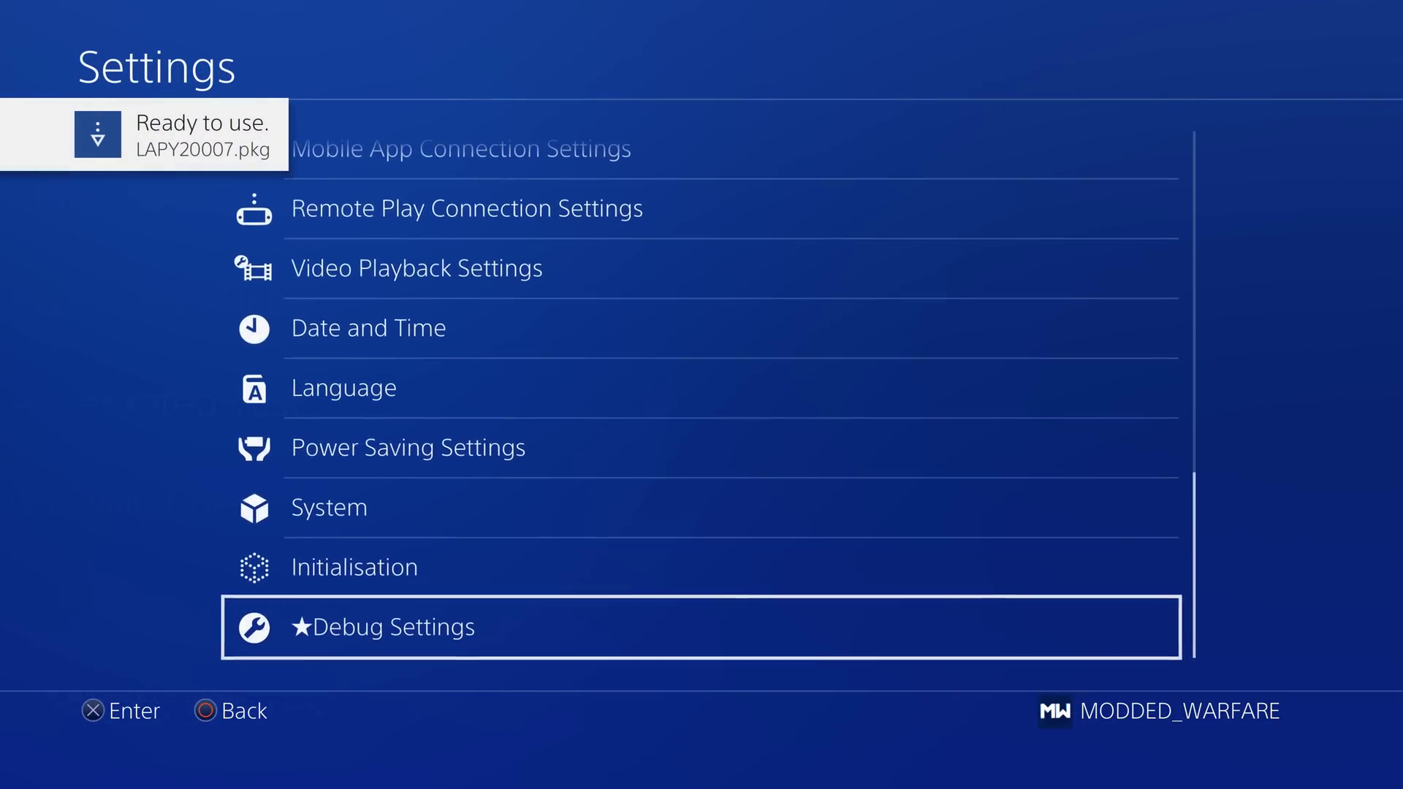
key("Escape")
key("Down")
key("Left")
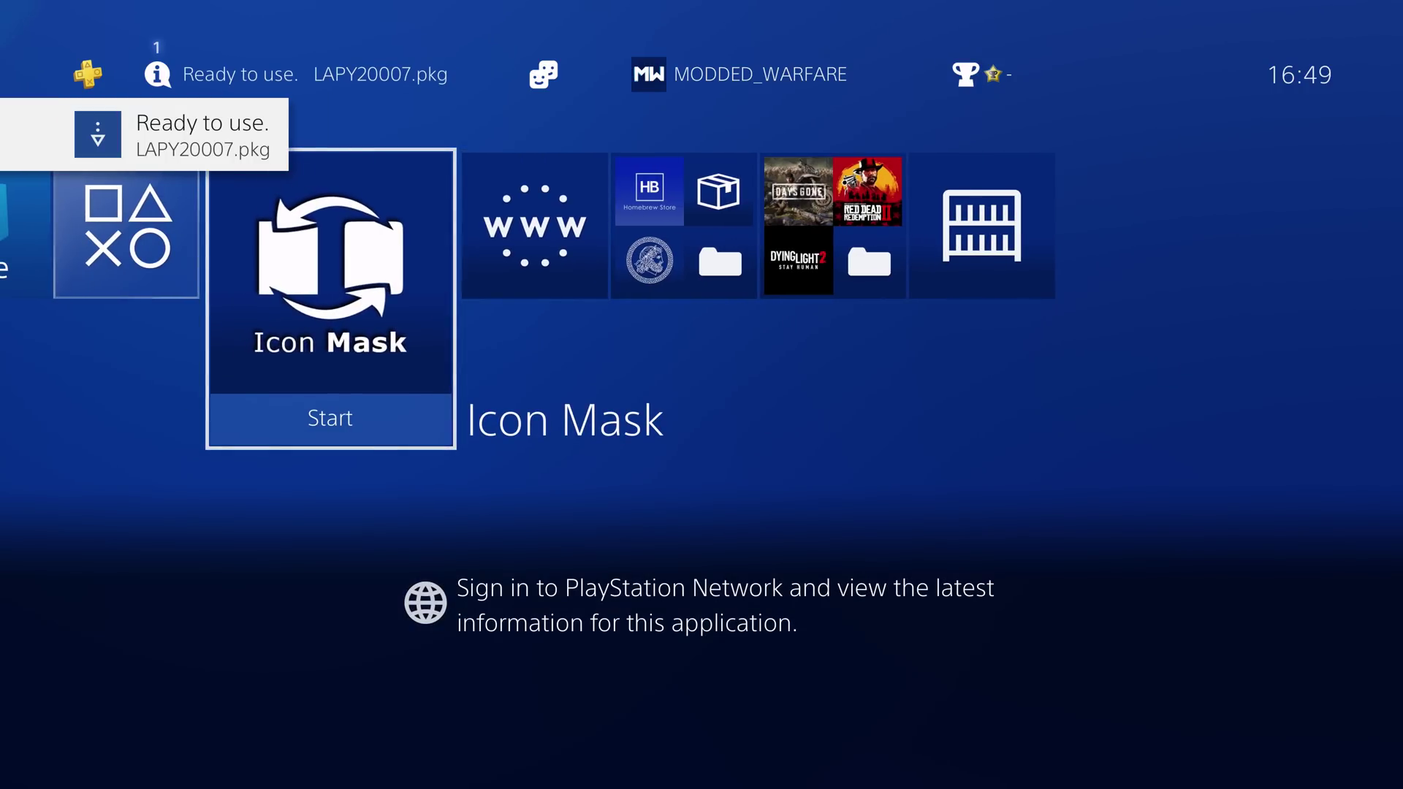
Start Icon Mask from its home-screen tile and wait for its mask-selection screen
key("Return")
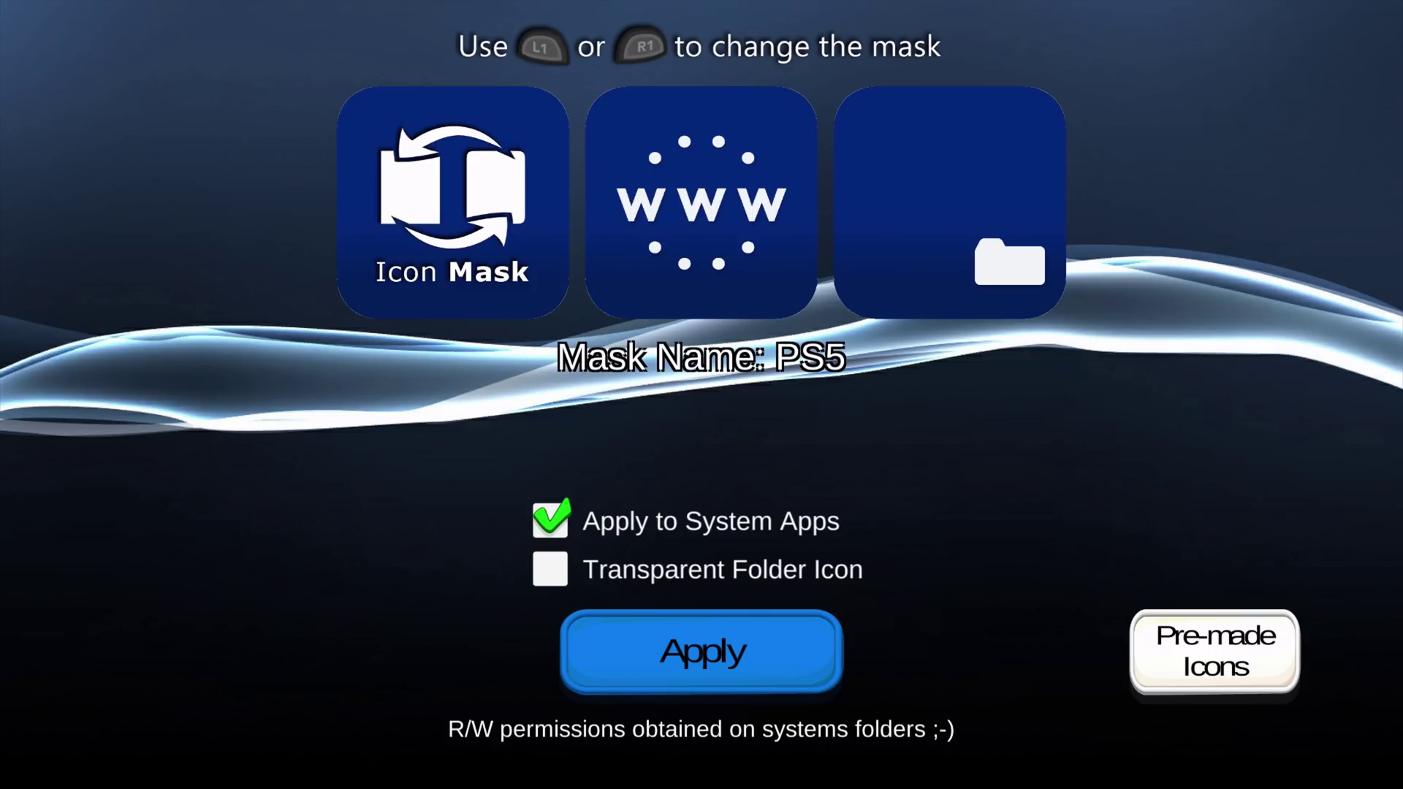
Cycle through Circle, PS4 Disk, PS4 Box, Anubis, Nano Ring and Vita HEX masks, ending on PS4 [default]
key("Right")
key("Right")
key("Right")
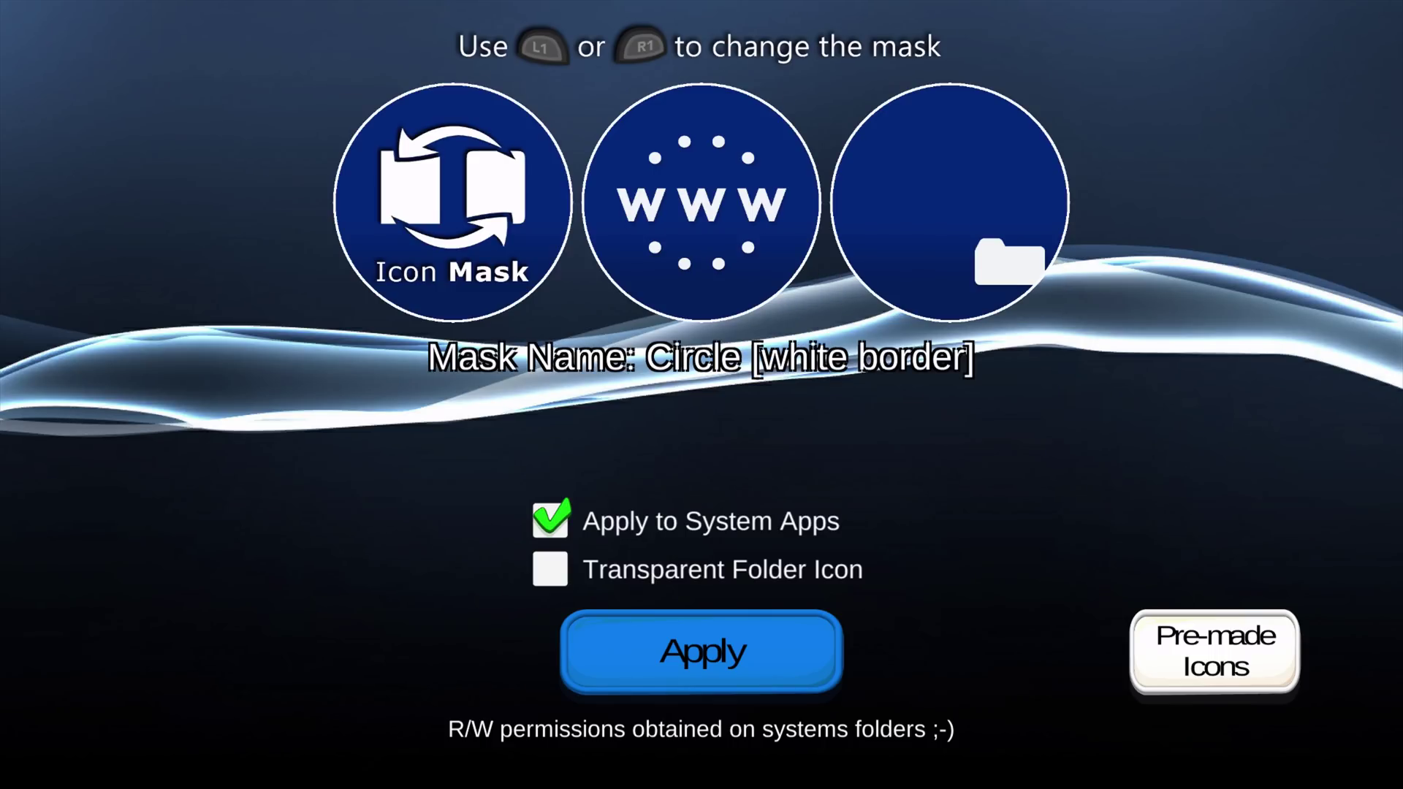
key("Right")
key("Right")
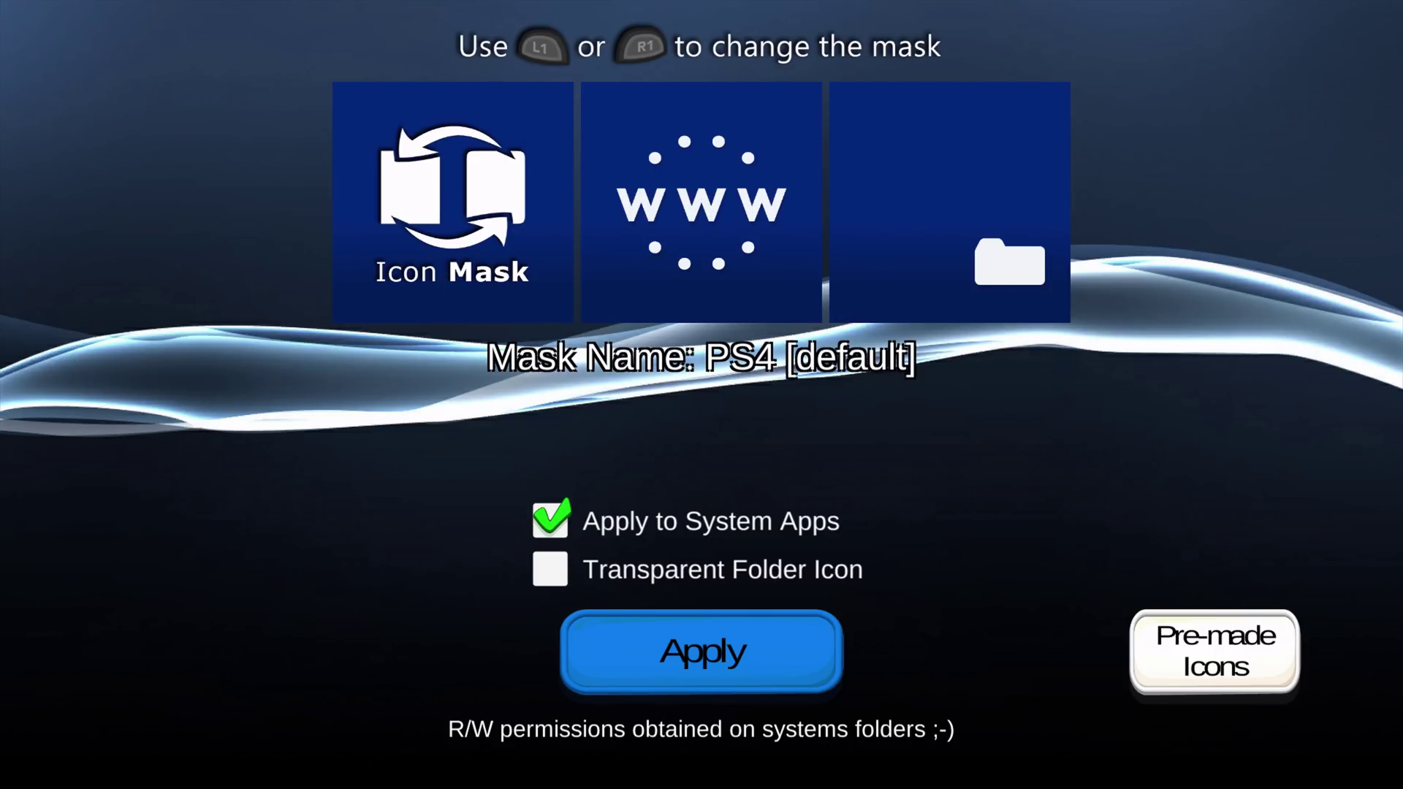
key("Right")
key("Right")
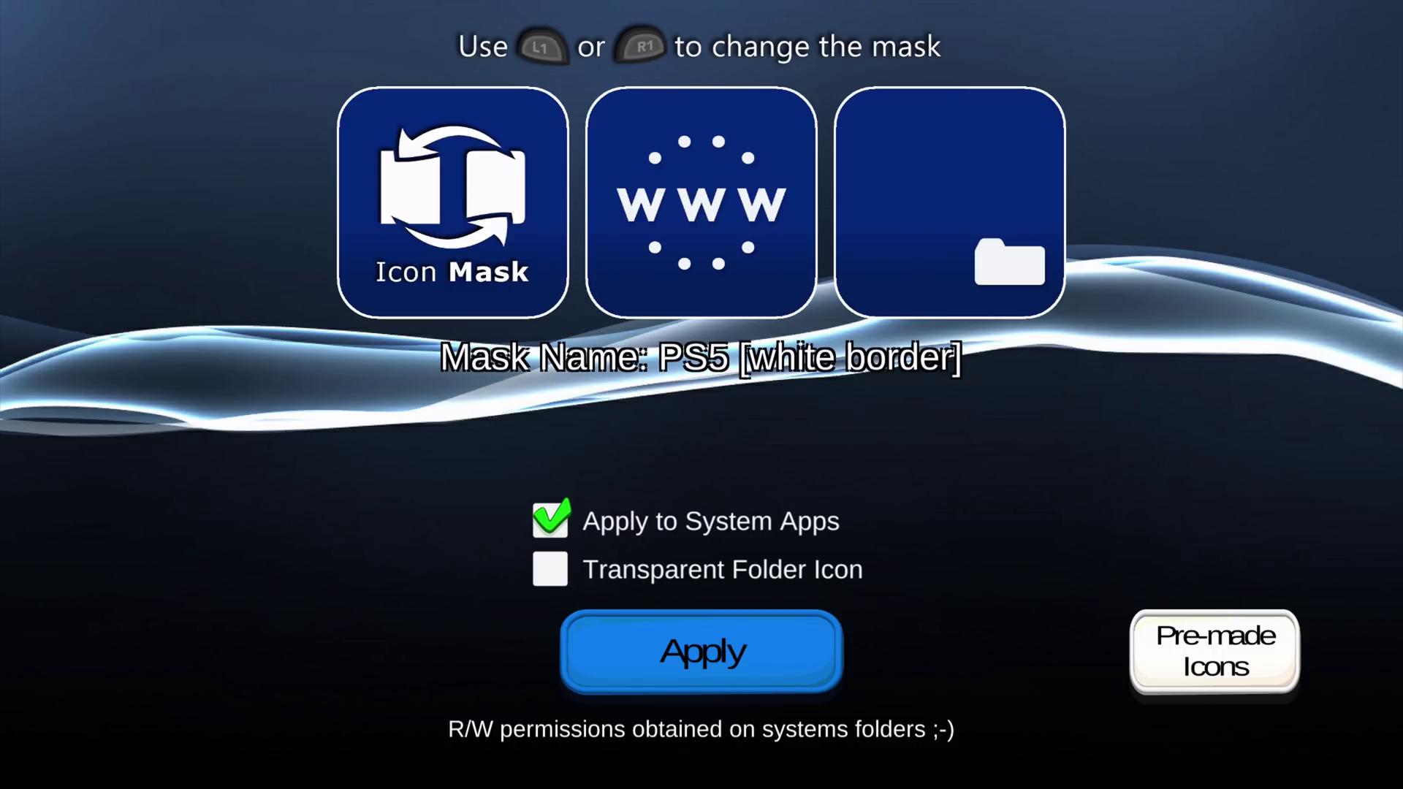
key("Right")
key("Right")
key("Right")
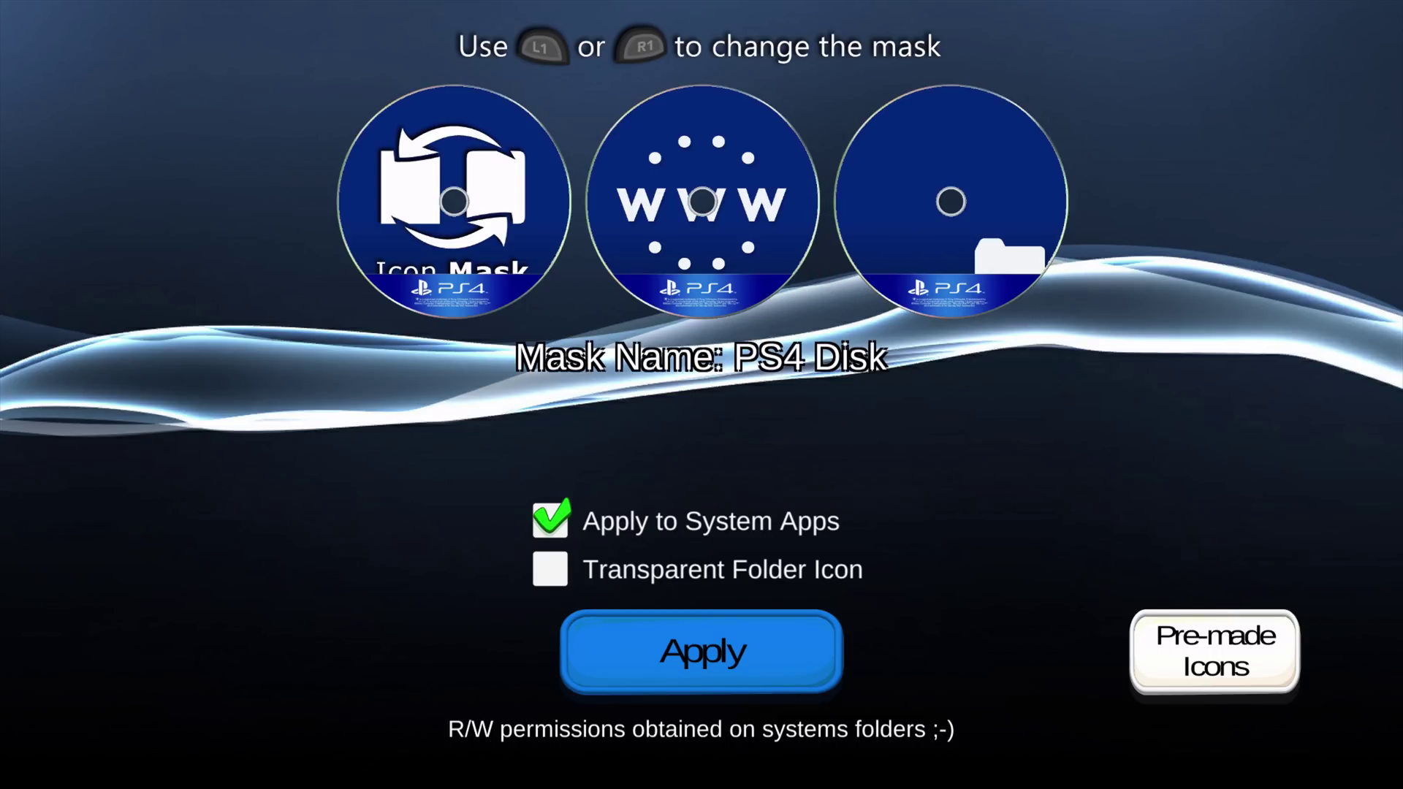
key("Right")
key("Left")
key("Right")
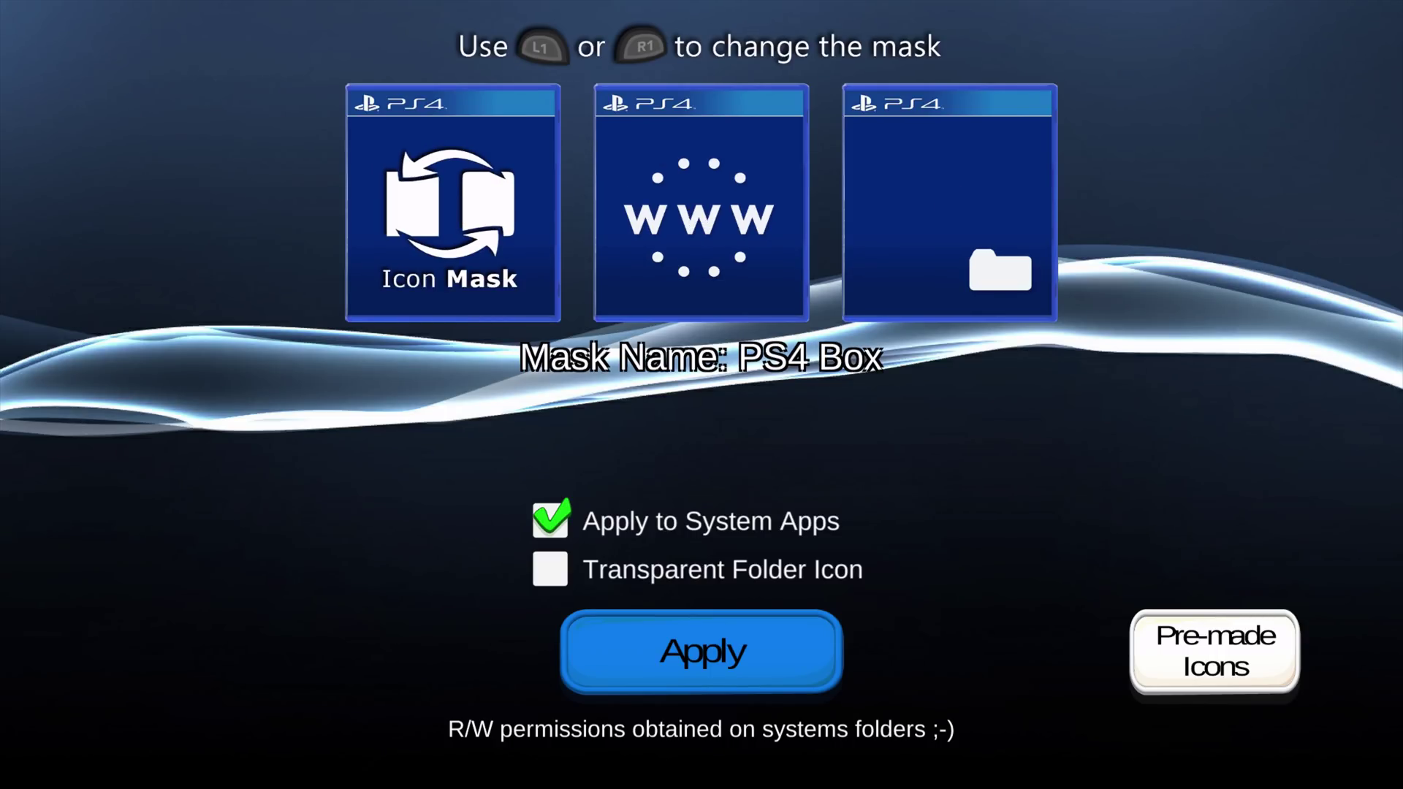
key("Right")
key("Right")
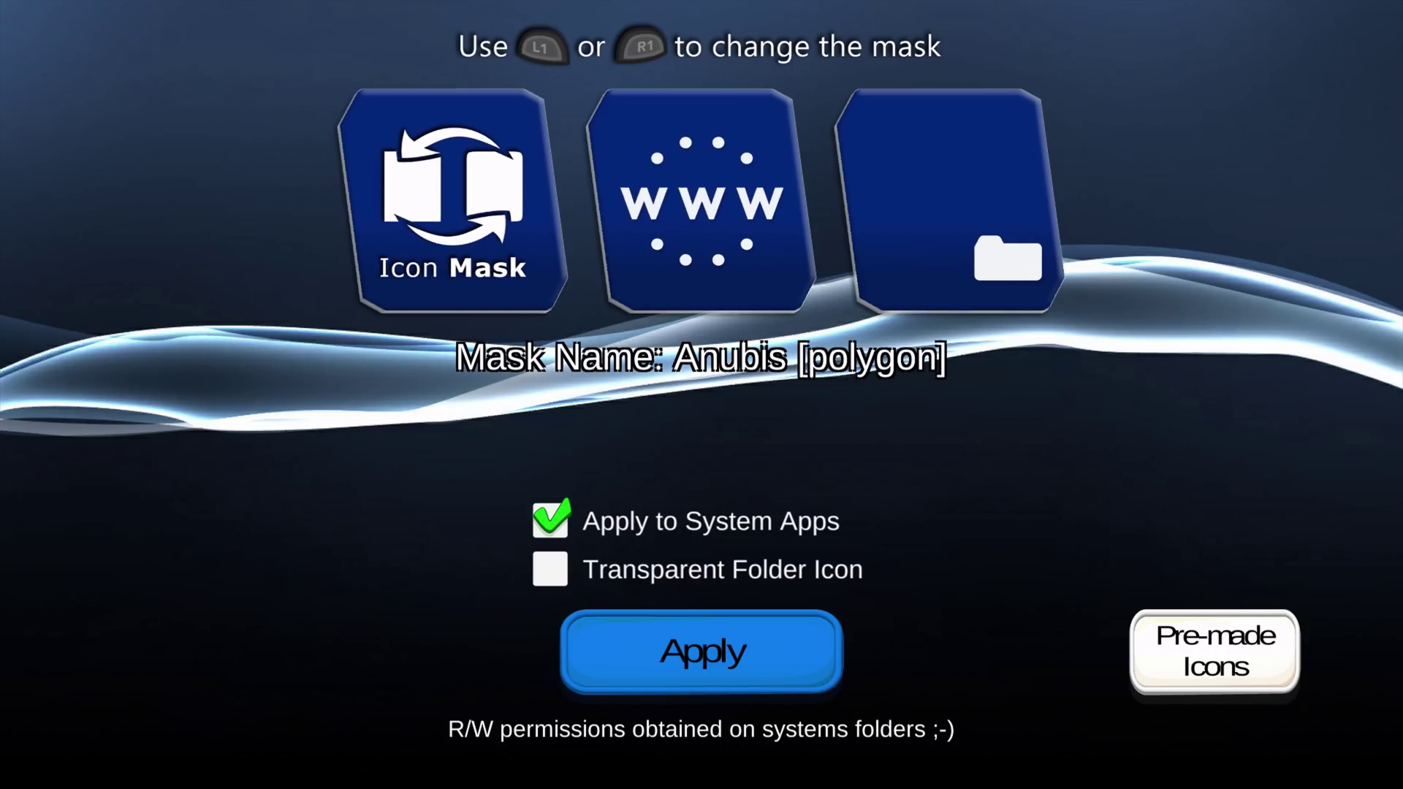
key("Right")
key("Right")
key("Right")
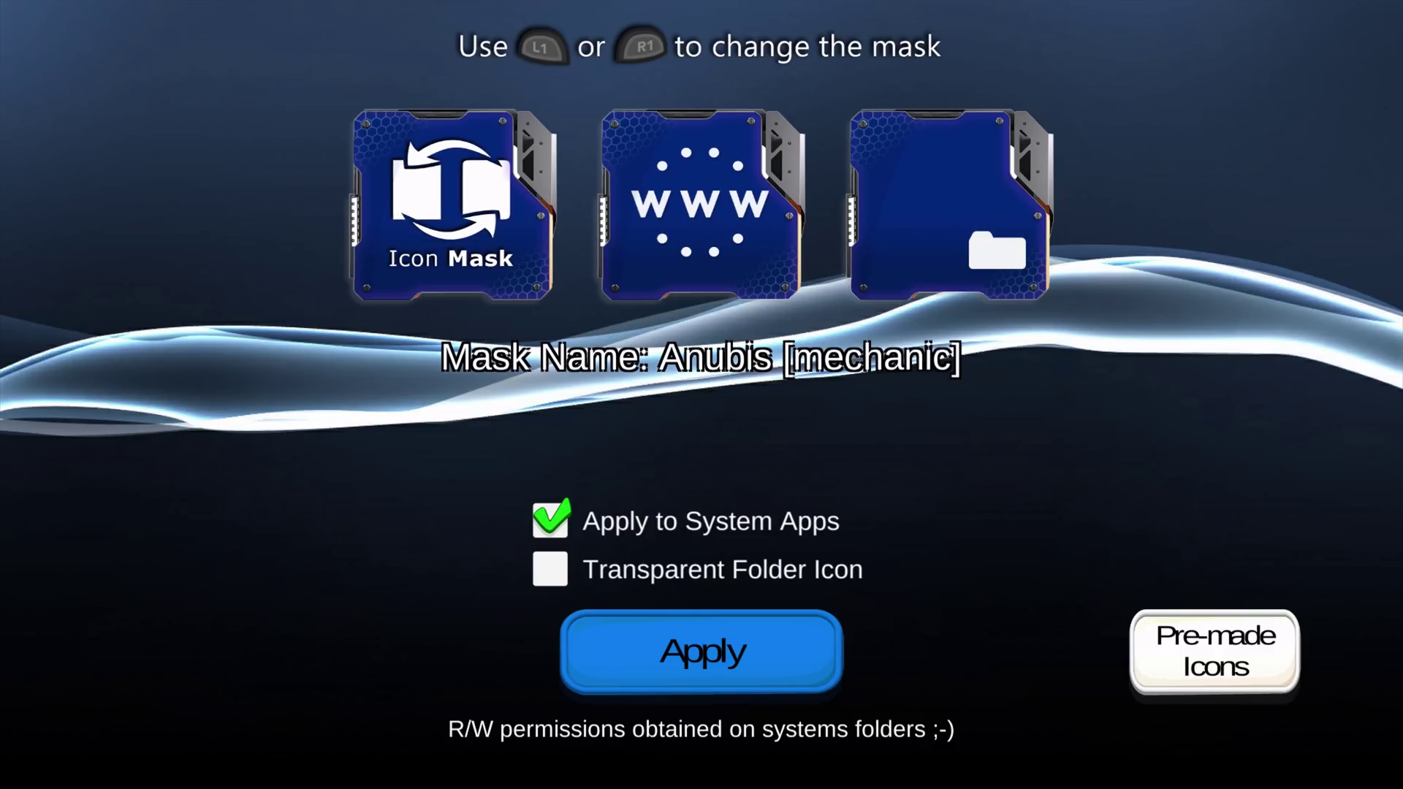
key("Right")
key("Right")
key("Right")
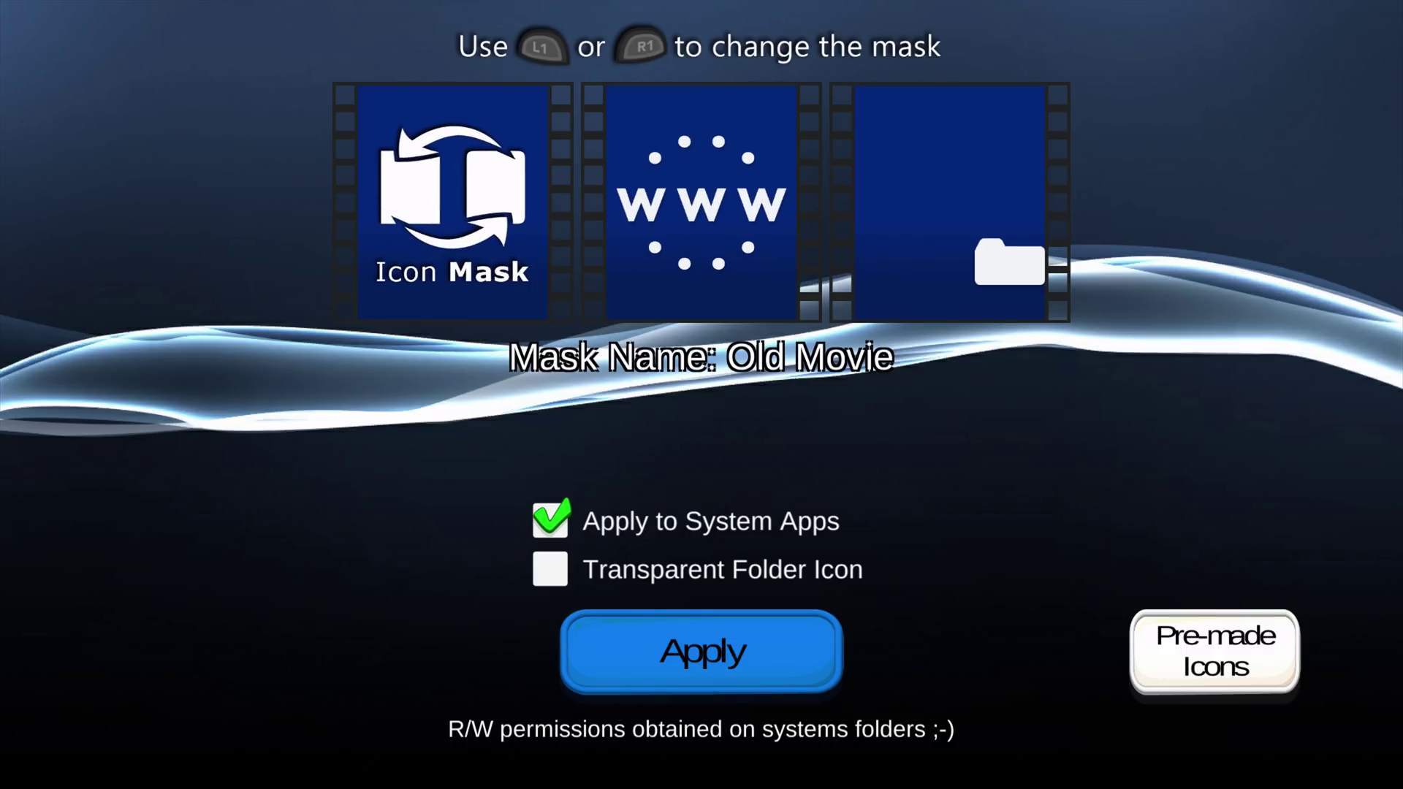
key("Right")
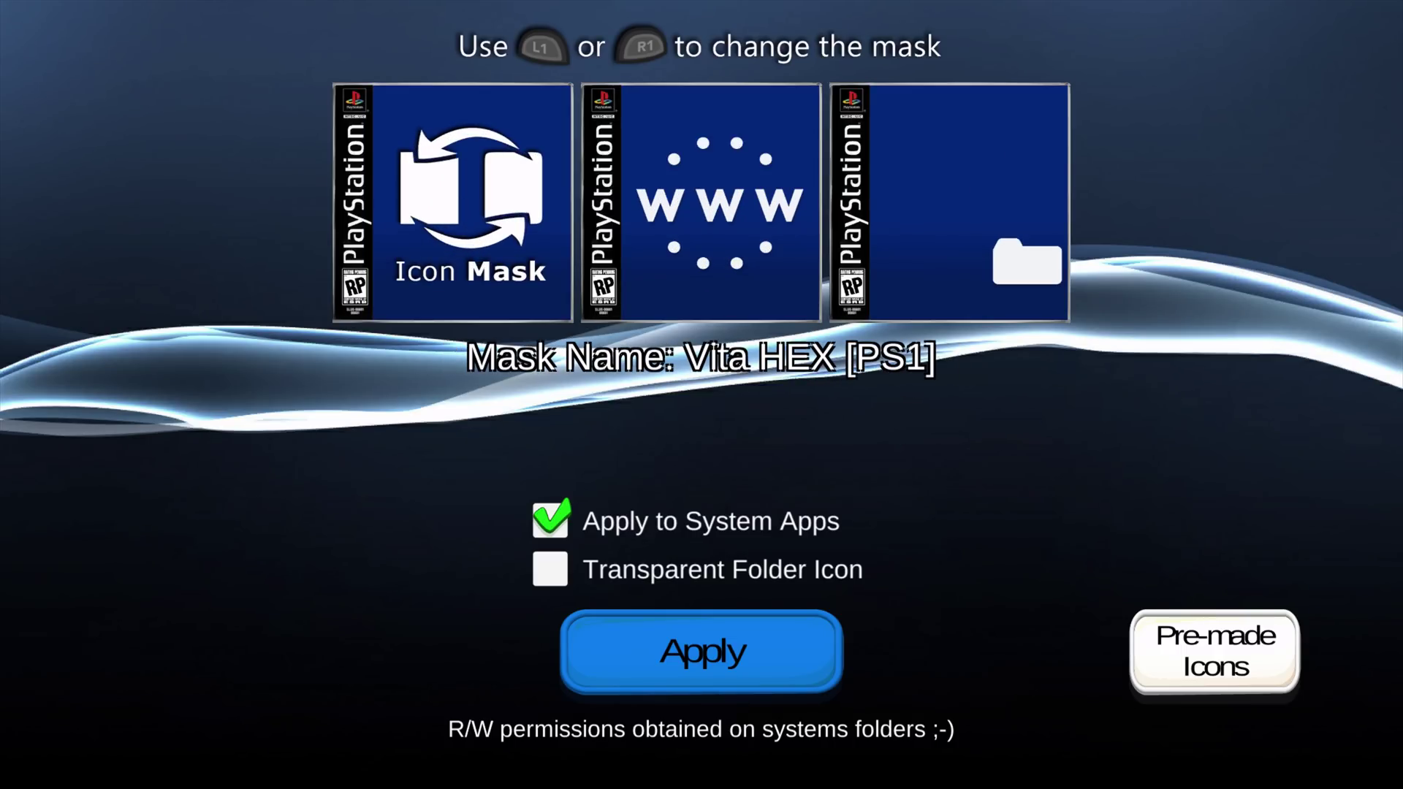
key("Right")
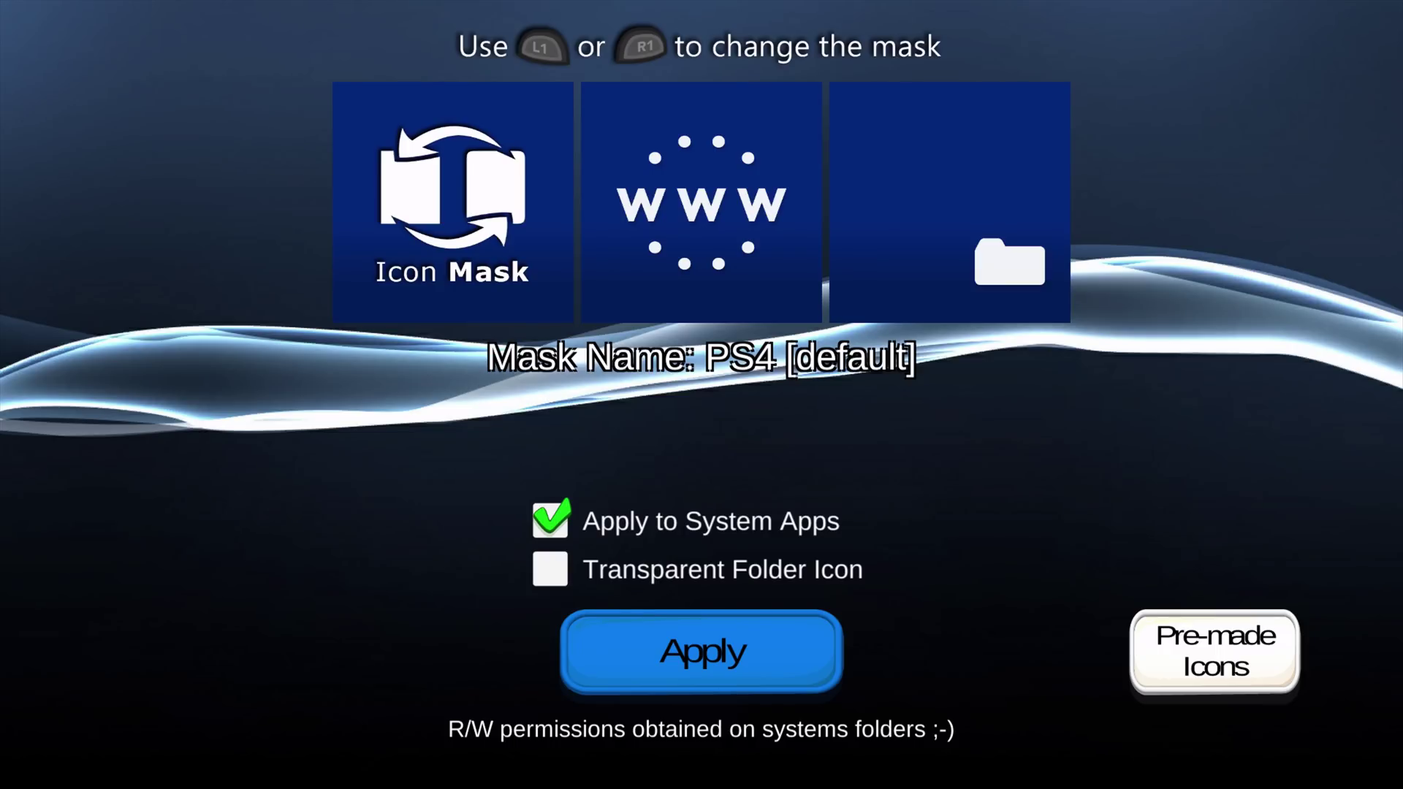
key("Right")
key("Right")
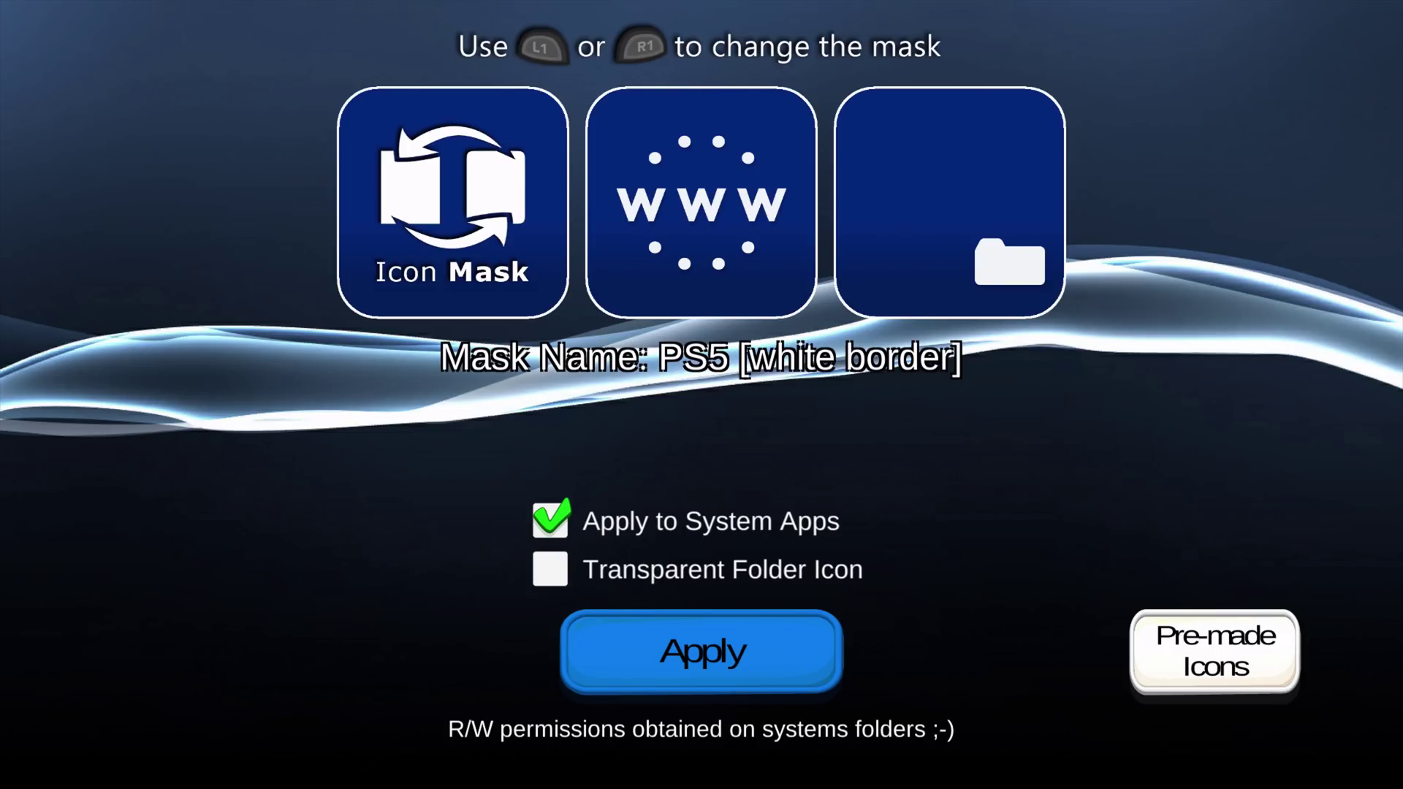
Enable Transparent Folder Icon and apply the PS5 [white border] mask to all titles
key("Up")
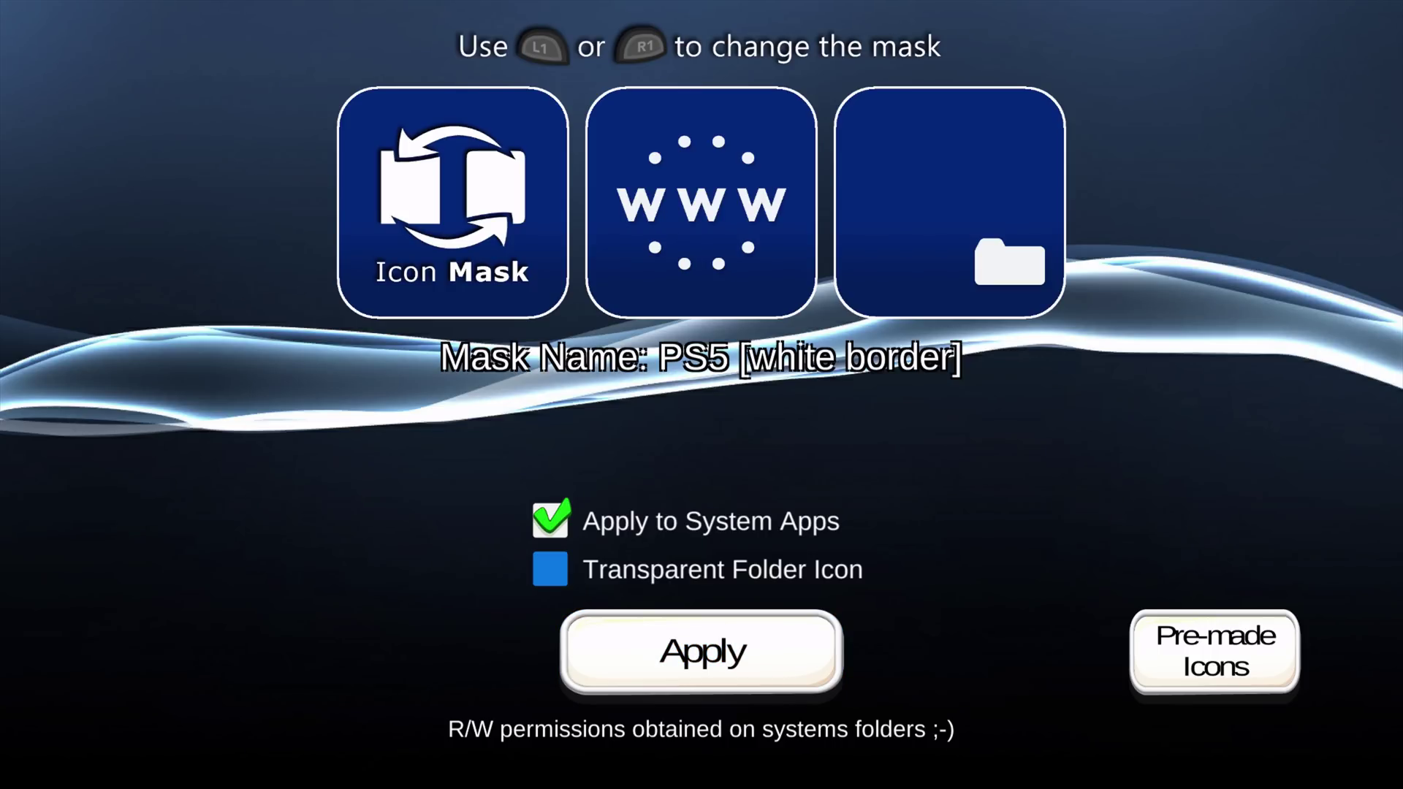
key("Return")
key("Return")
key("Return")
key("Down")
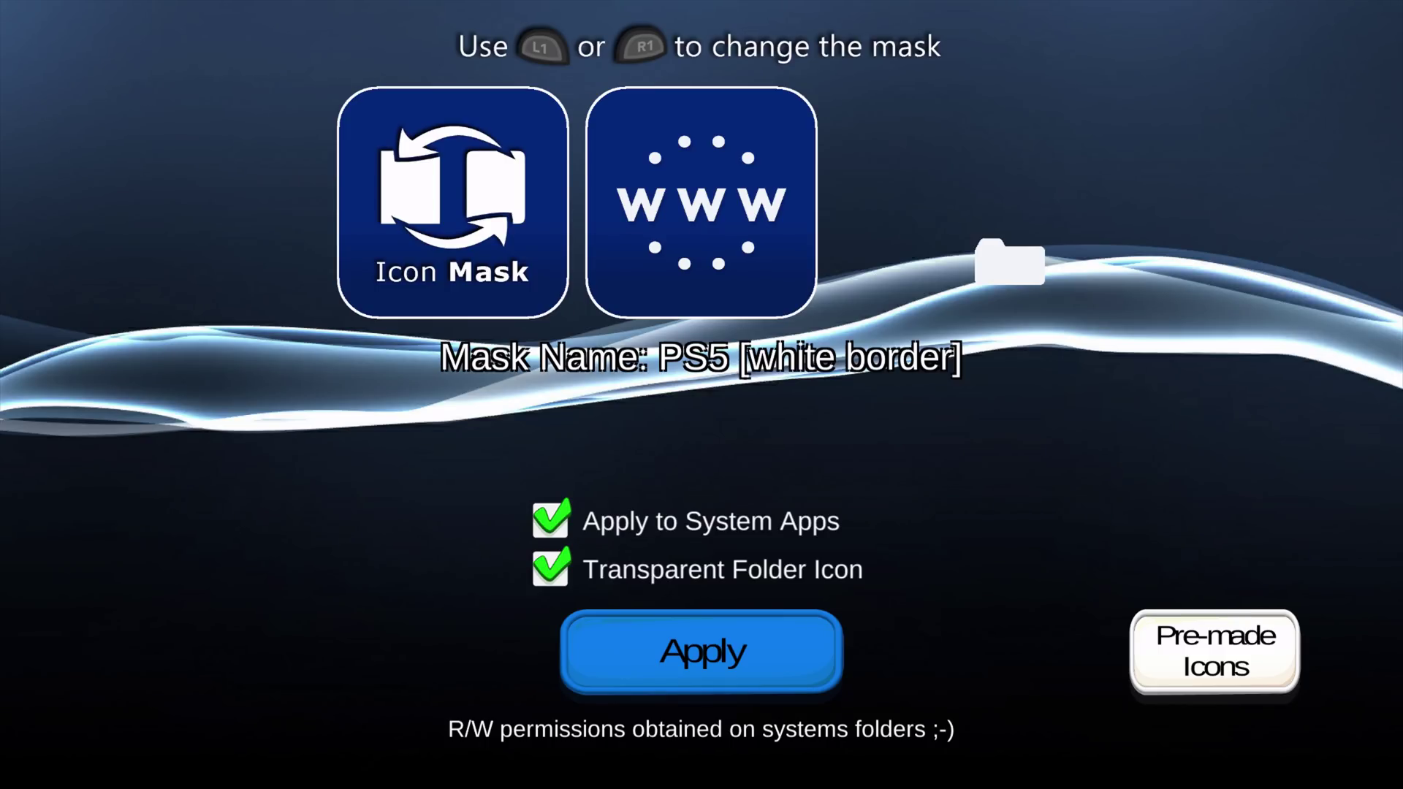
key("Return")
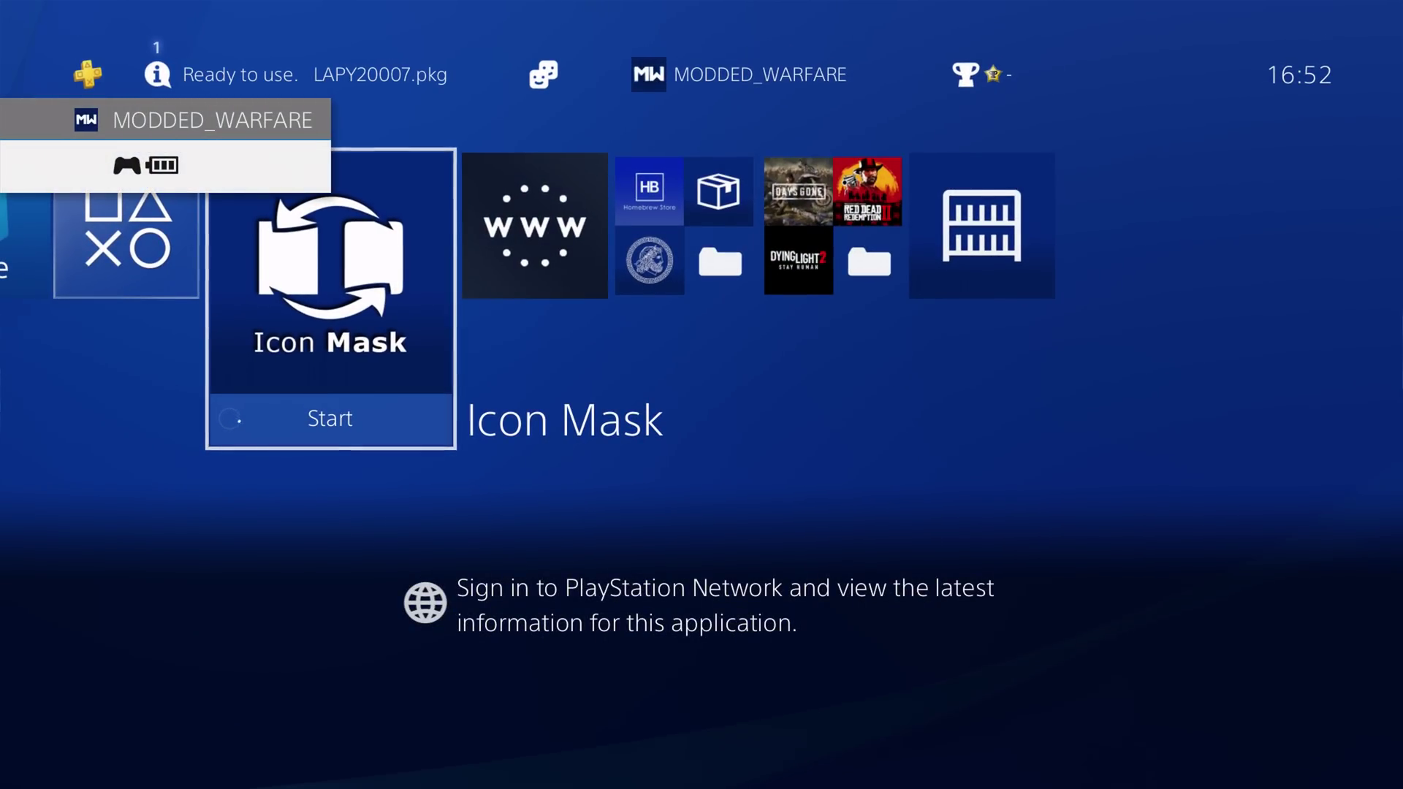
Close the Icon Mask application from its Options menu and confirm OK
key("Menu")
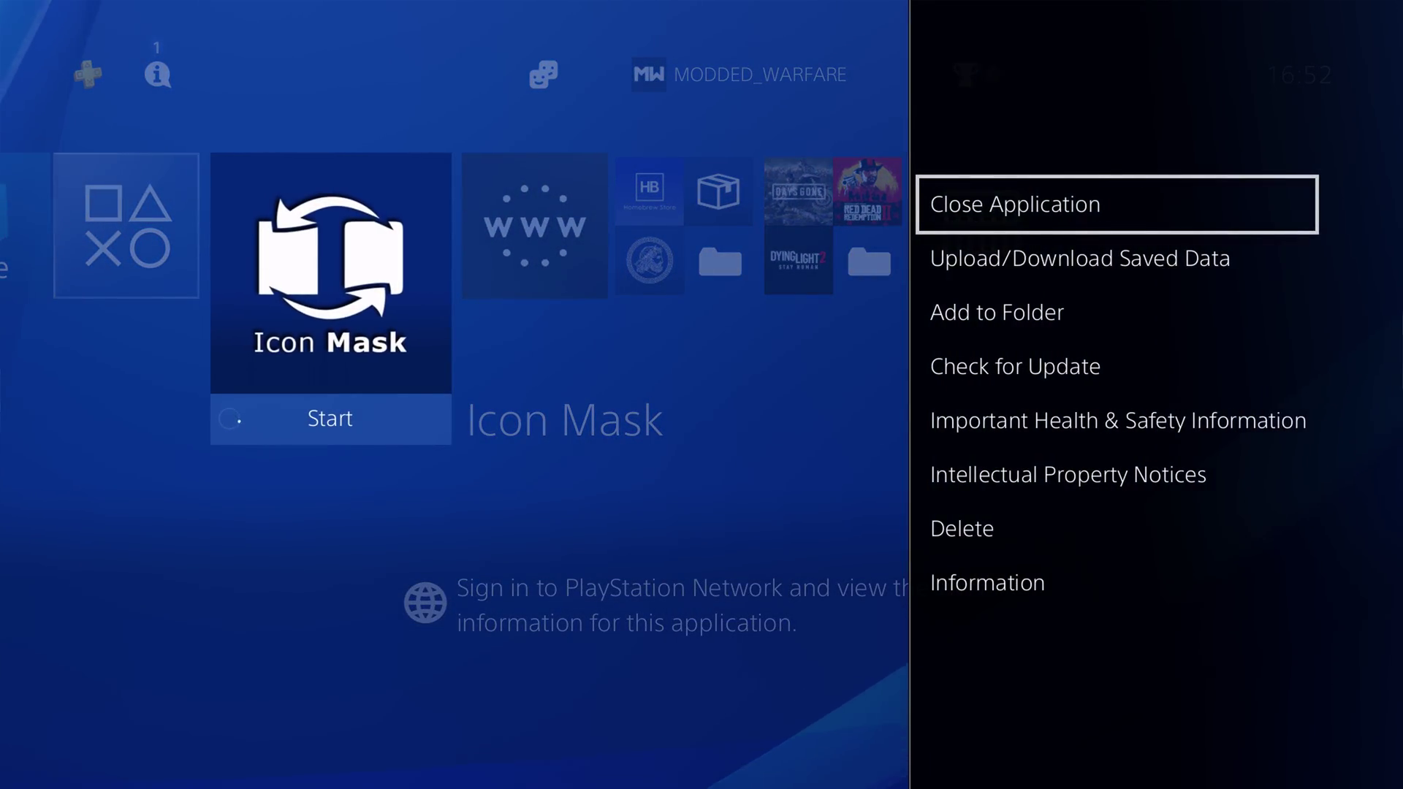
key("Return")
key("Return")
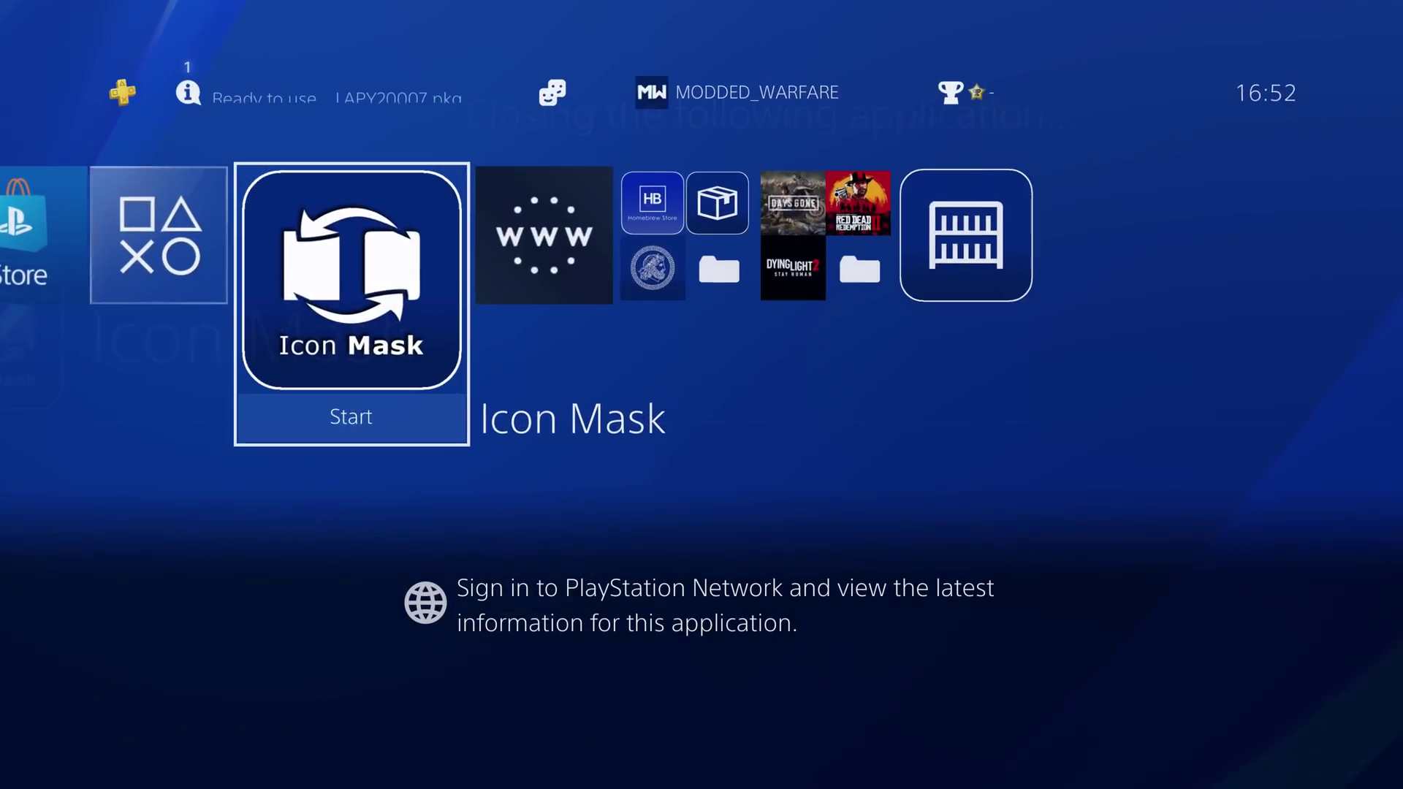
key("Right")
key("Return")
Browse the home row to the Backups folder to view its masked game icons
key("super")
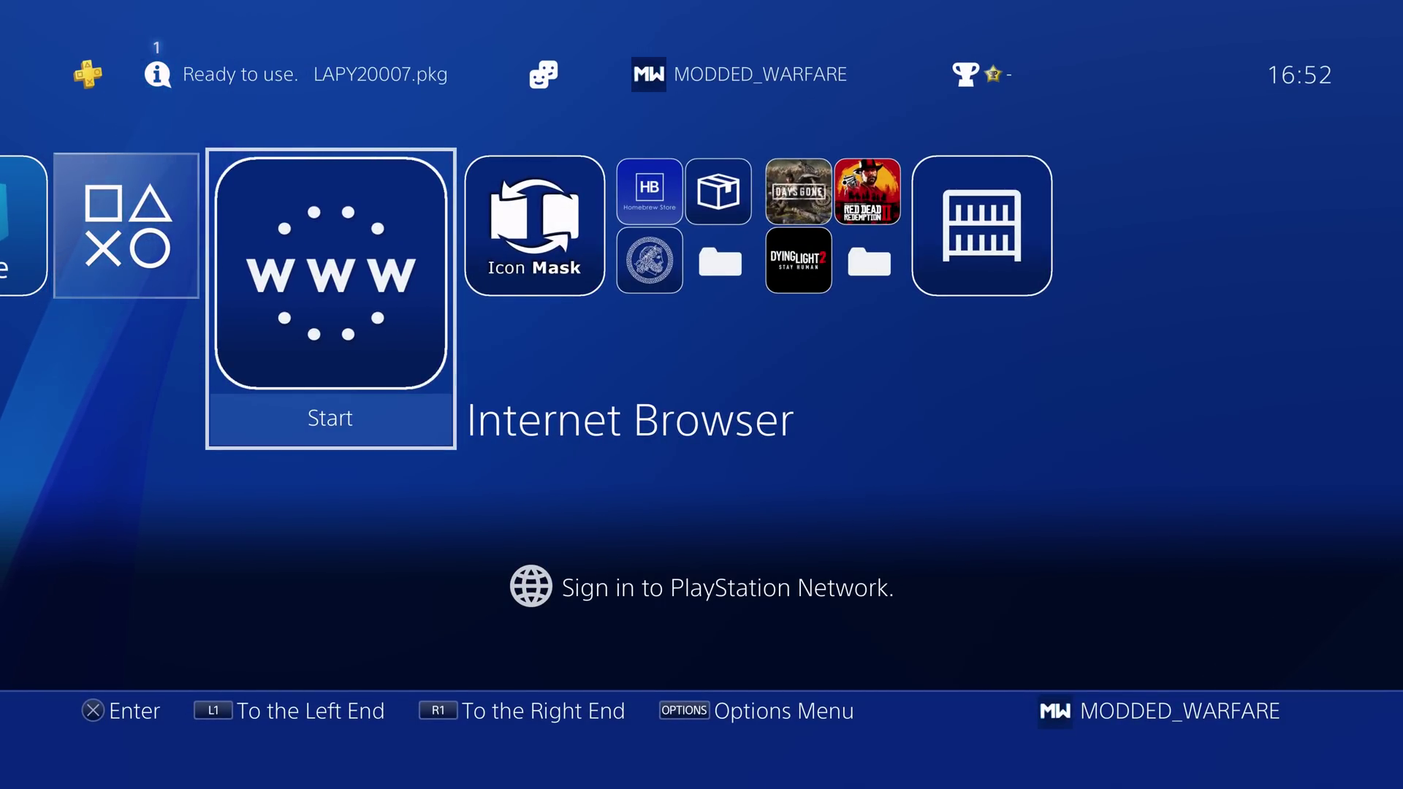
key("Right")
key("Right")
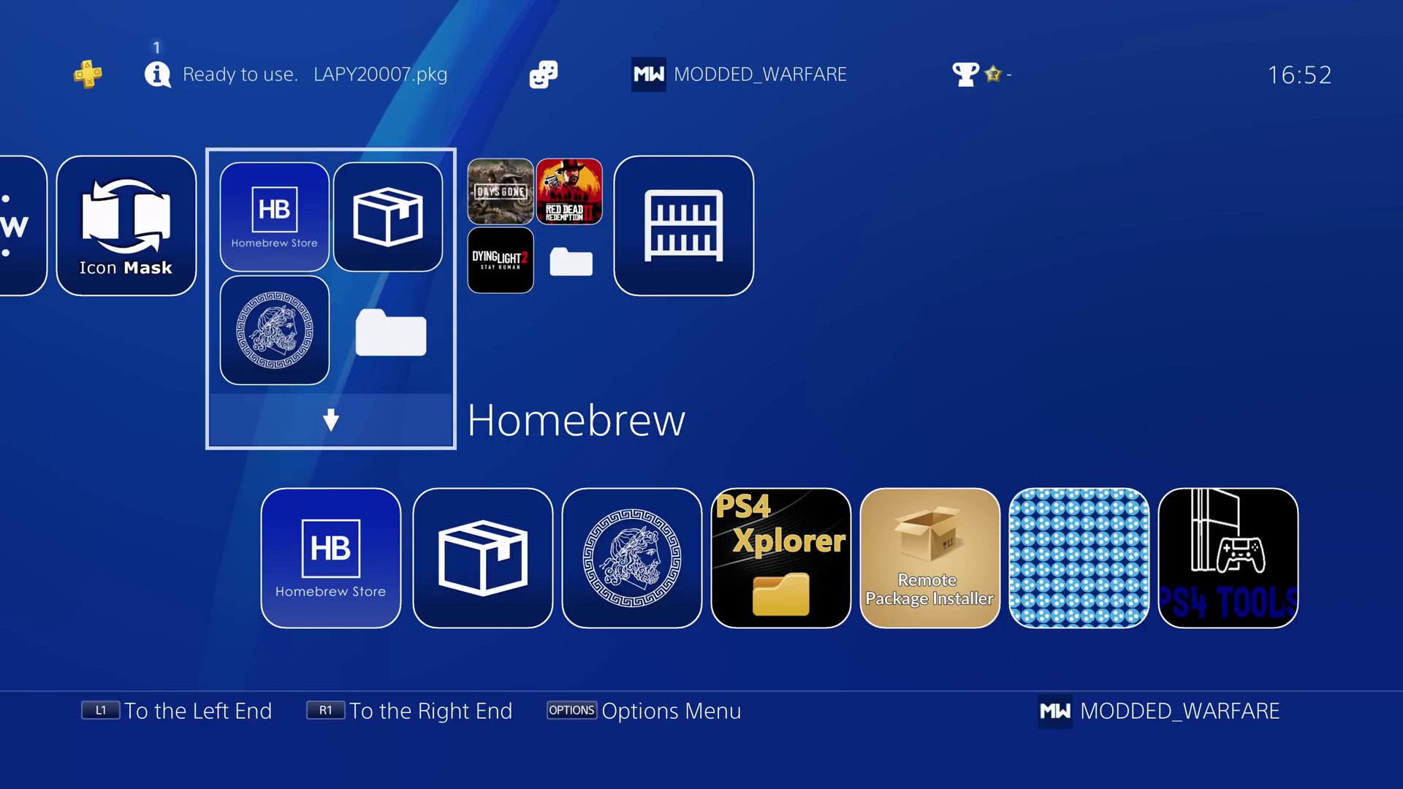
key("Right")
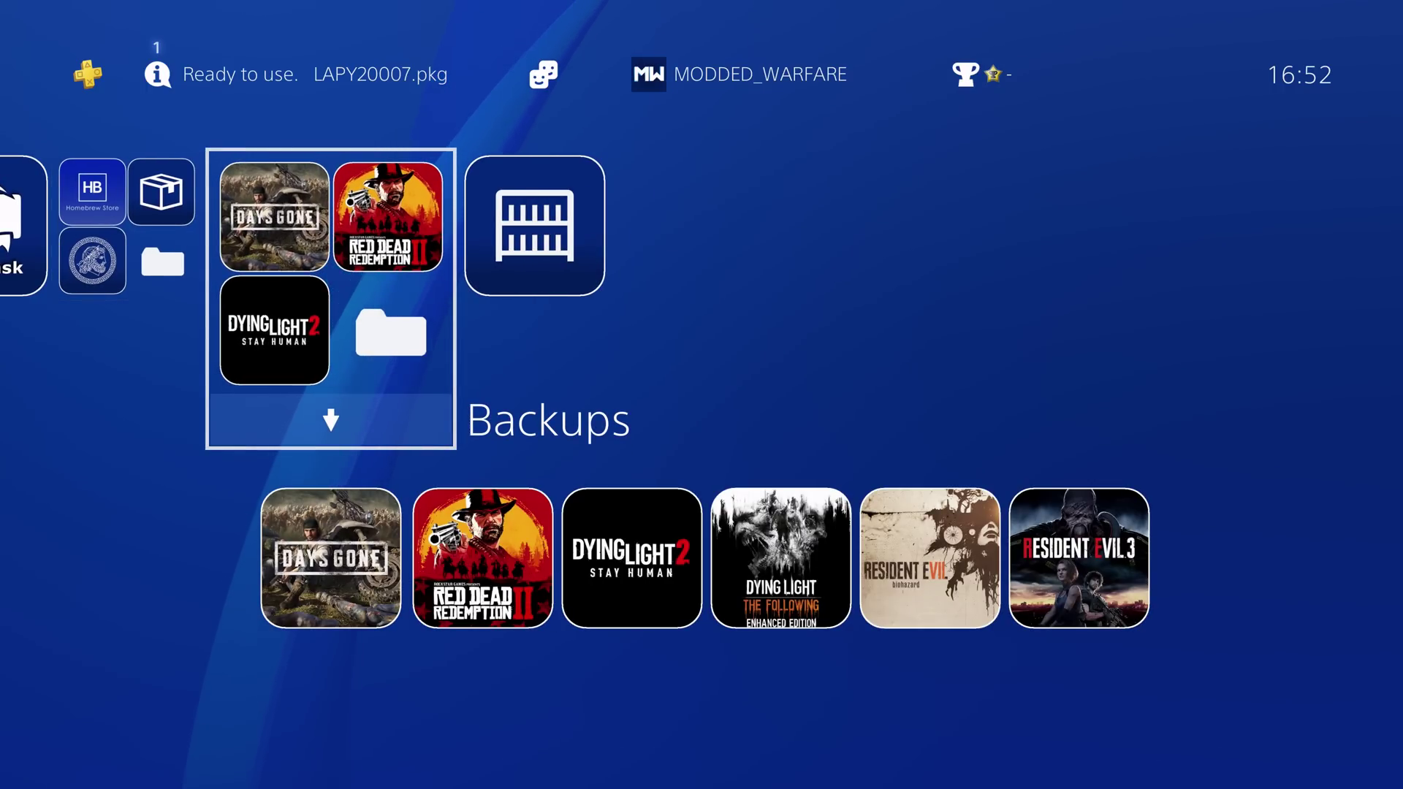